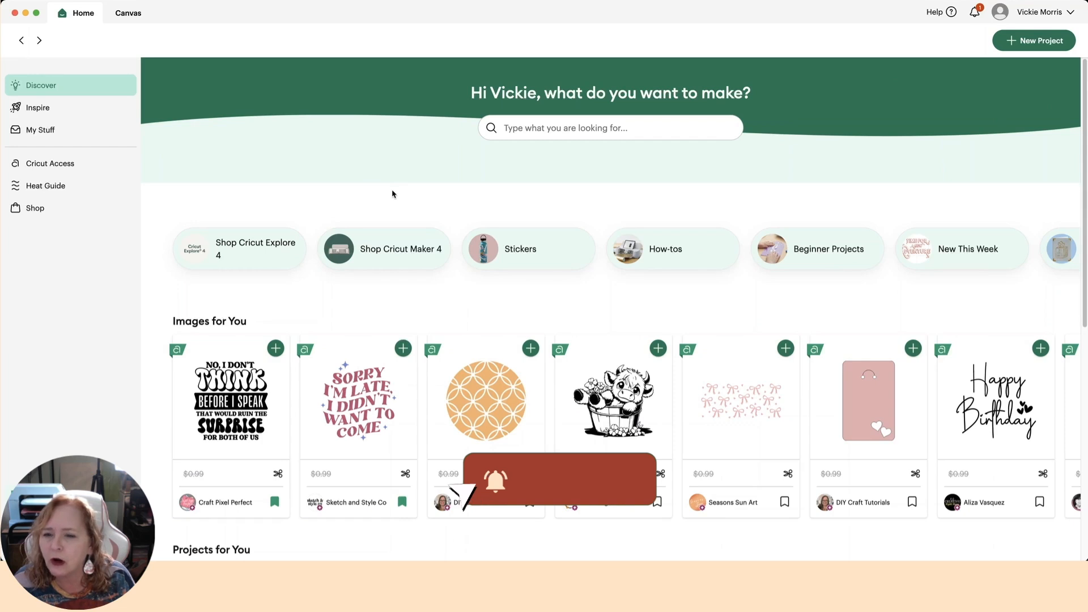
- Search the home page for "earring display card"
left_click(651, 128)
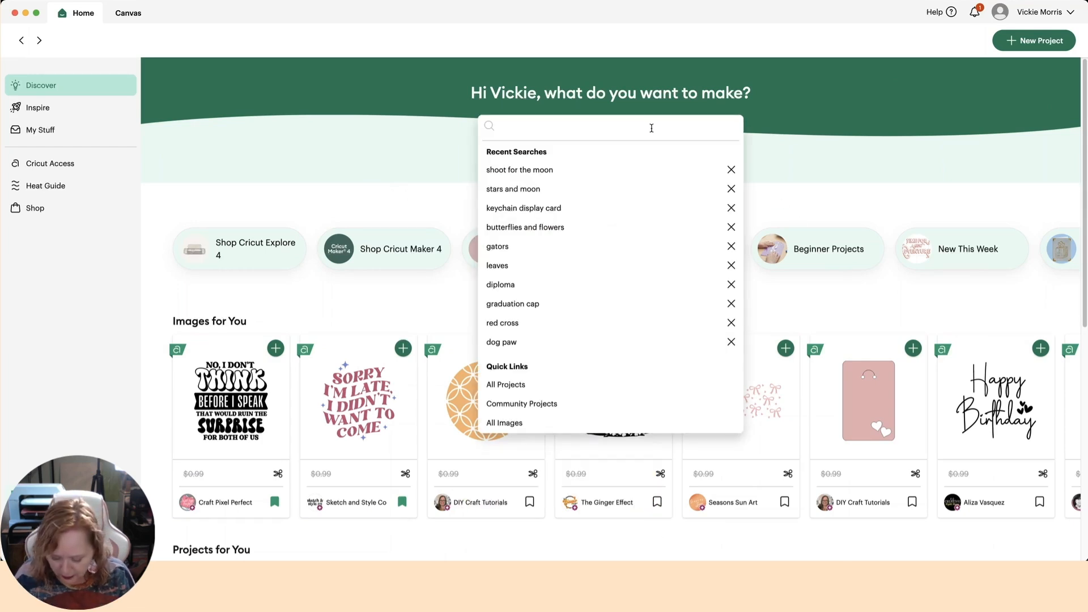
type("ear")
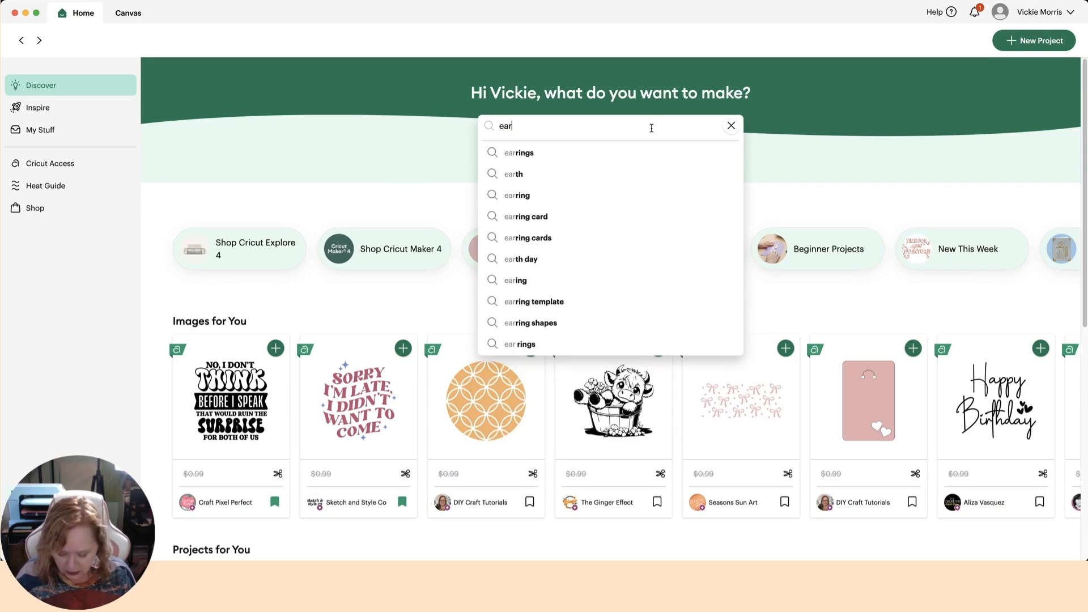
type("ring du")
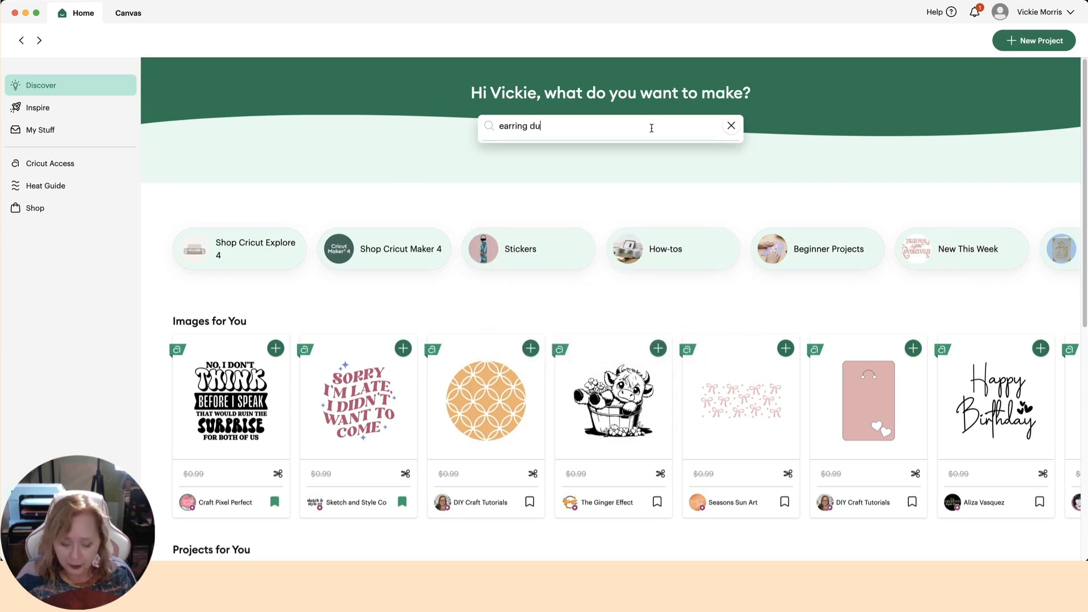
key("BackSpace")
type("ispla")
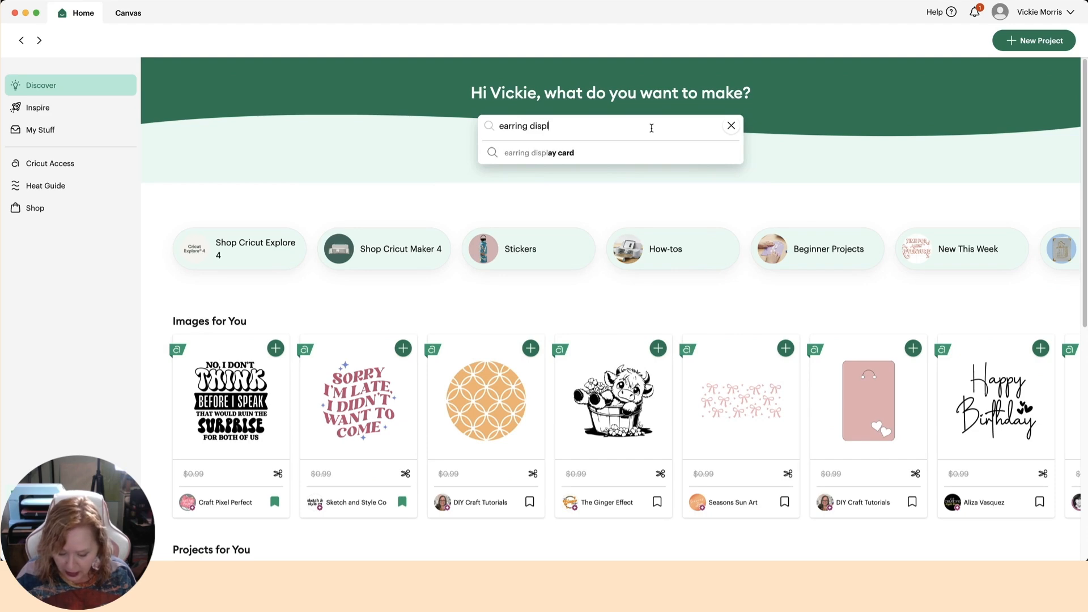
left_click(595, 151)
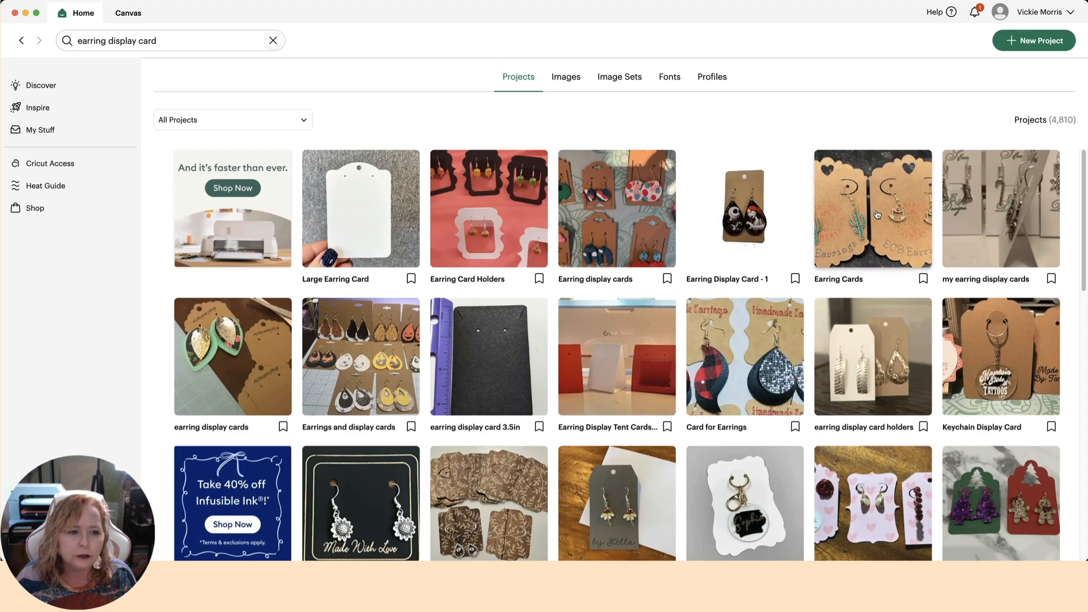
- Look through the earring display card project results for card shapes and layout ideas
scroll(877, 214, "down", 1)
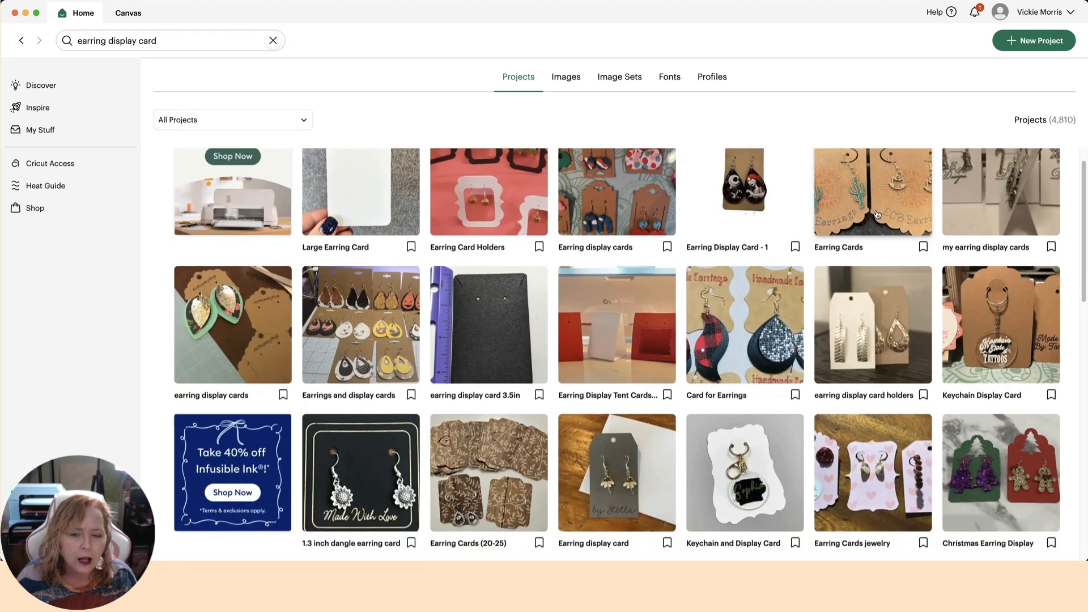
scroll(877, 214, "down", 2)
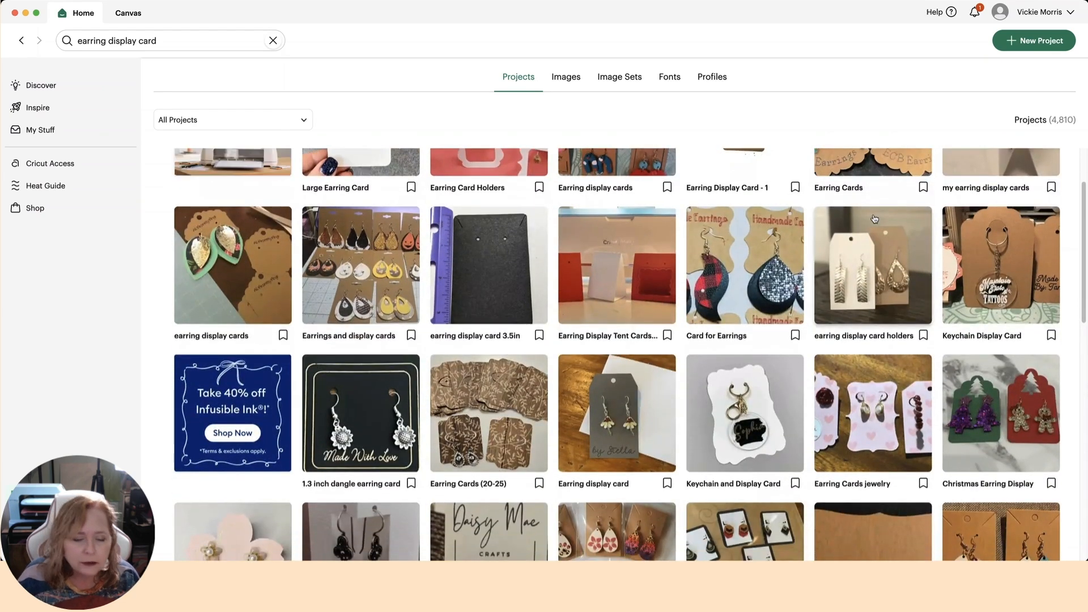
scroll(874, 219, "down", 8)
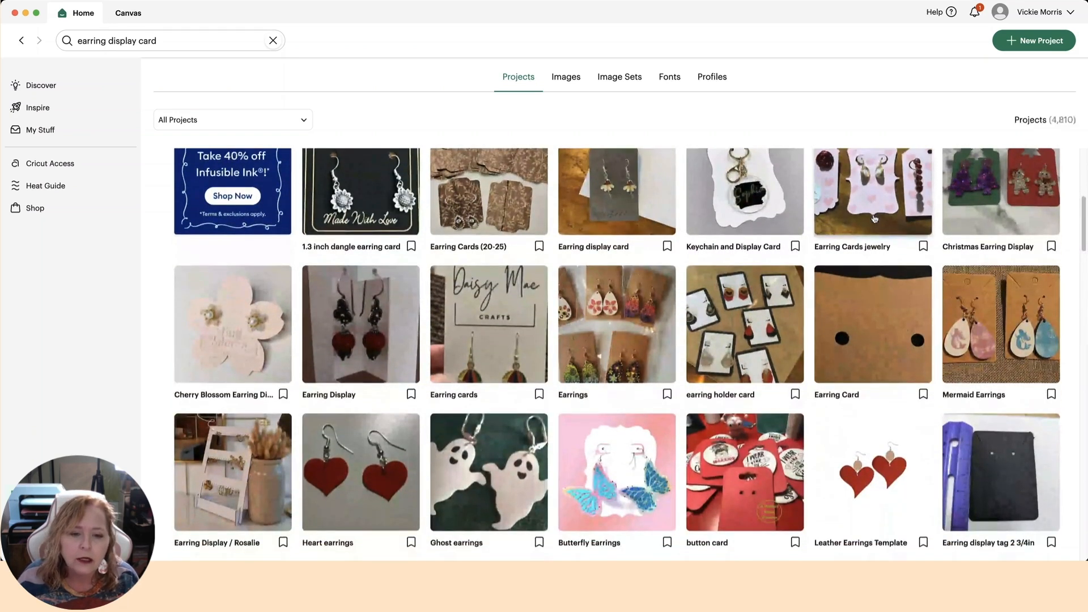
scroll(875, 218, "down", 3)
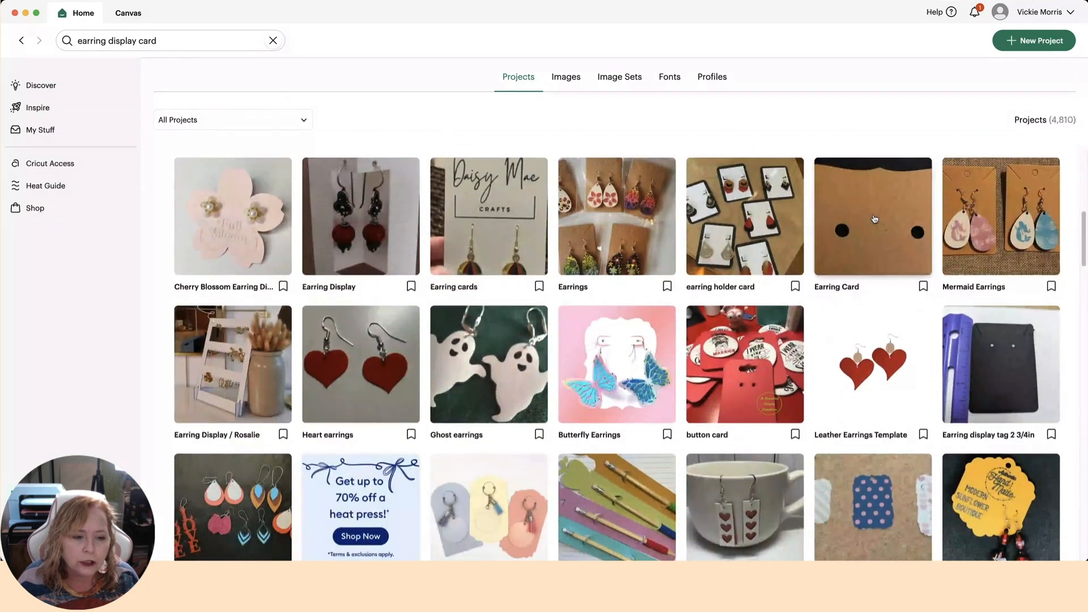
scroll(874, 219, "down", 2)
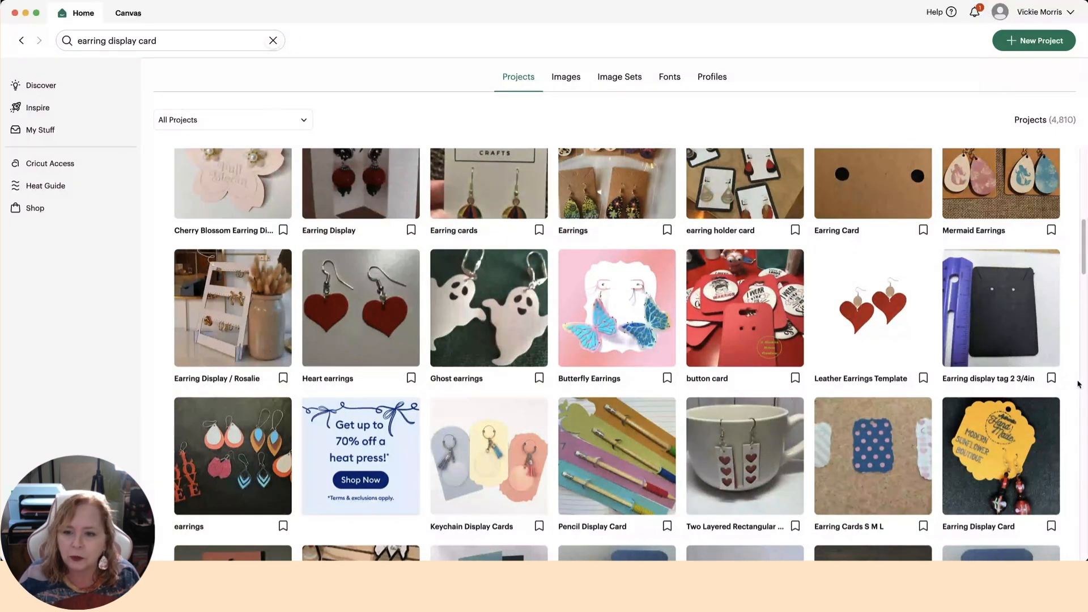
scroll(1078, 385, "down", 3)
scroll(1079, 384, "down", 3)
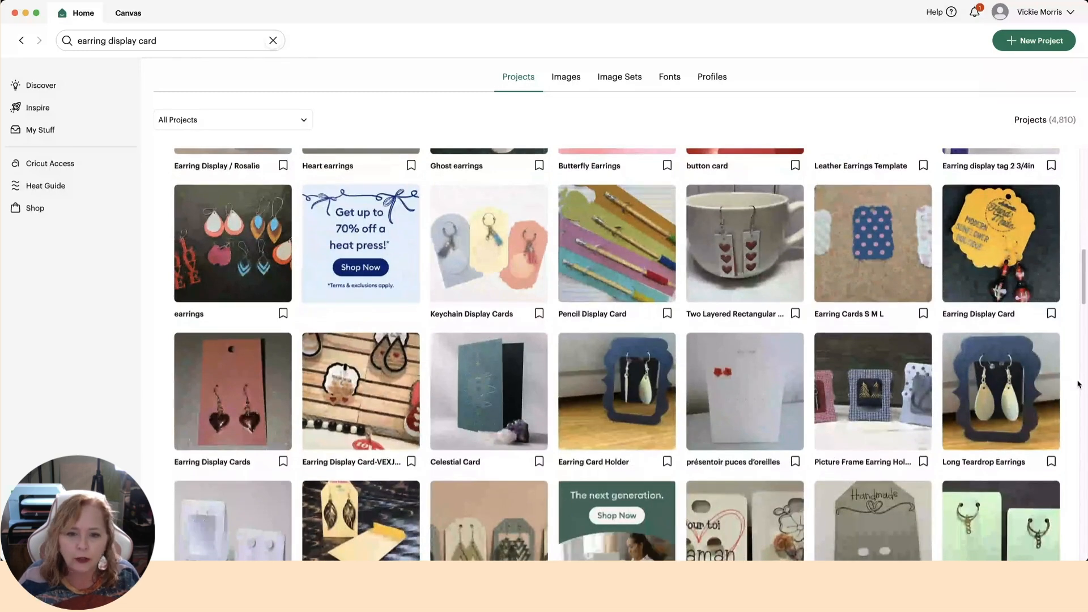
scroll(1079, 385, "down", 8)
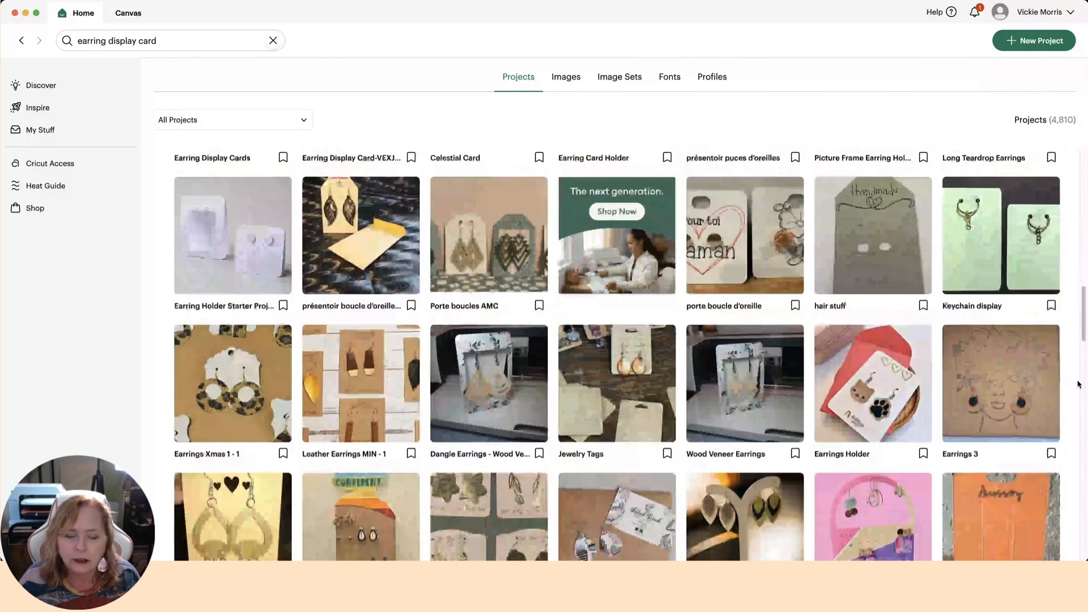
scroll(1079, 384, "down", 1)
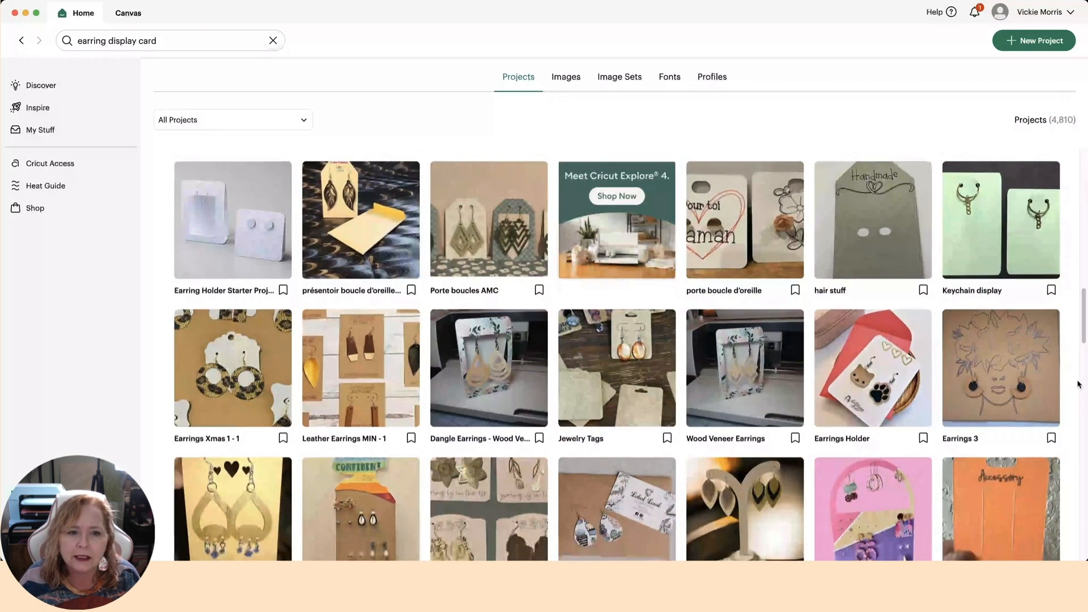
scroll(1079, 384, "down", 7)
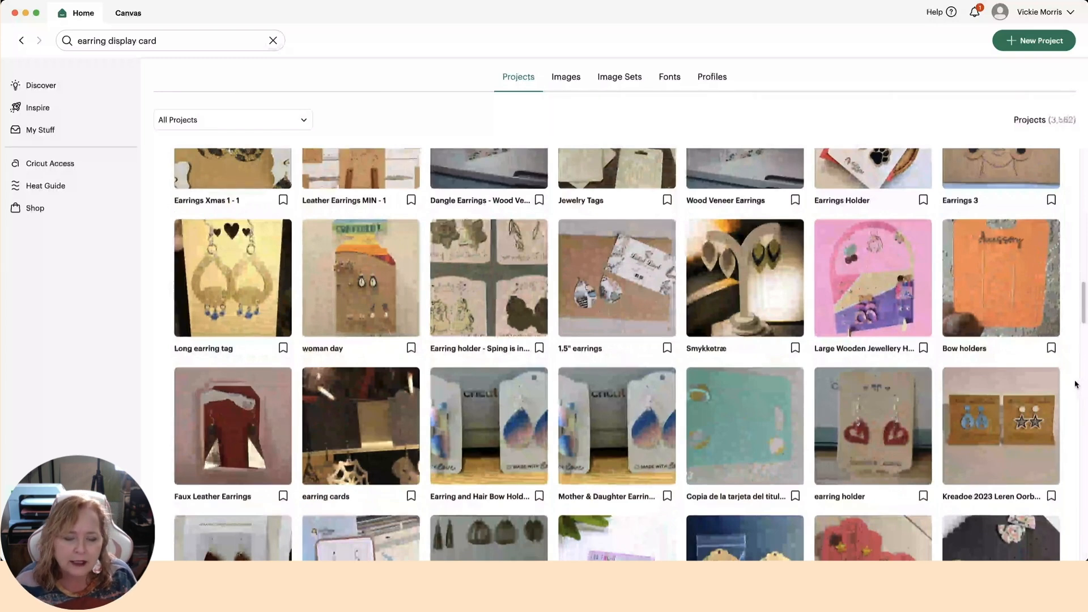
scroll(1075, 384, "down", 2)
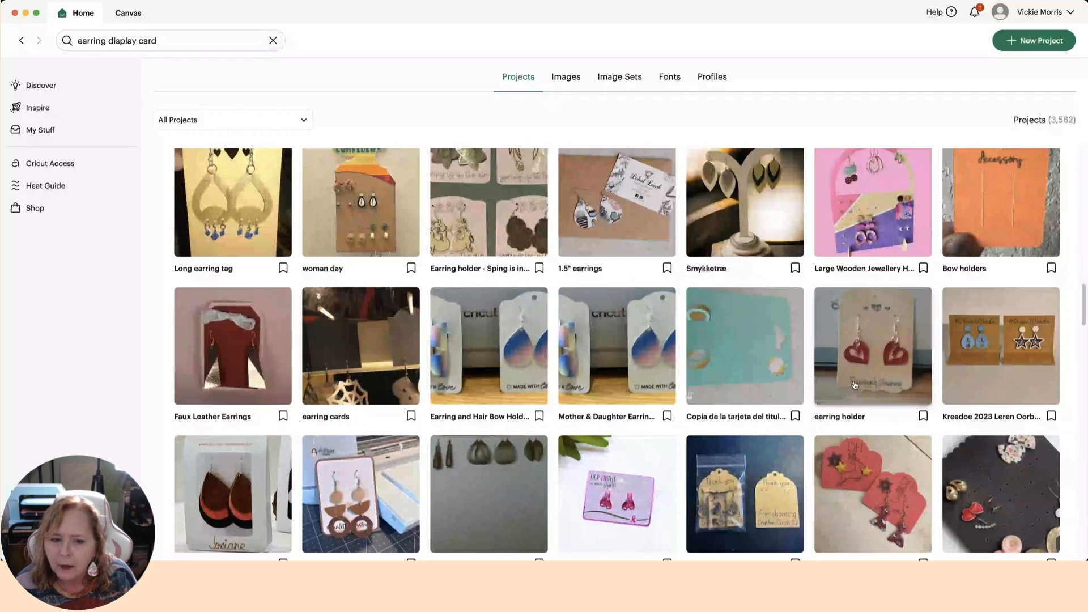
scroll(854, 385, "down", 7)
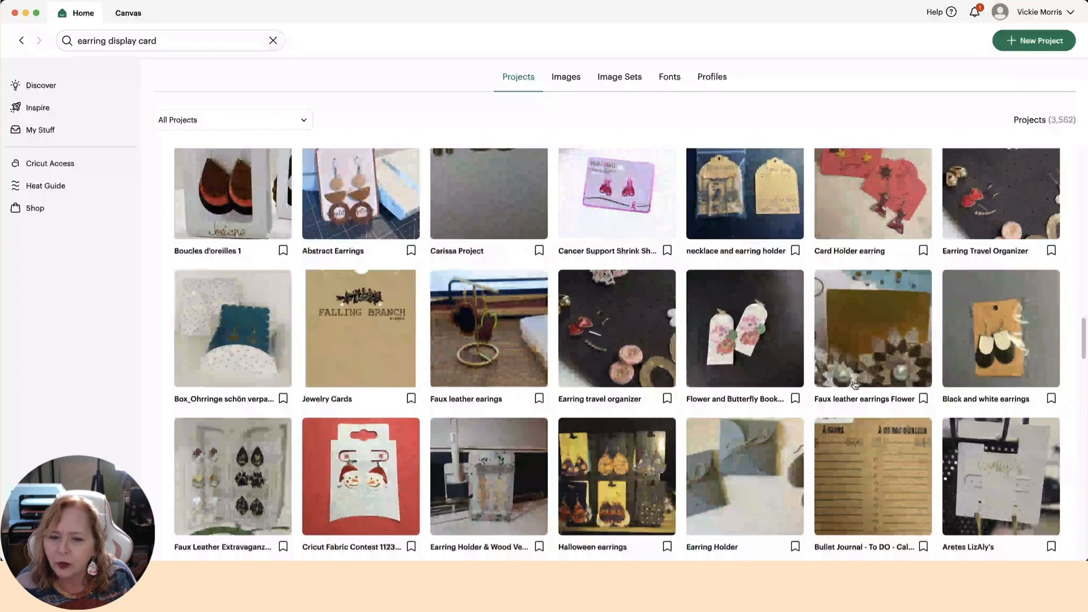
scroll(855, 386, "down", 5)
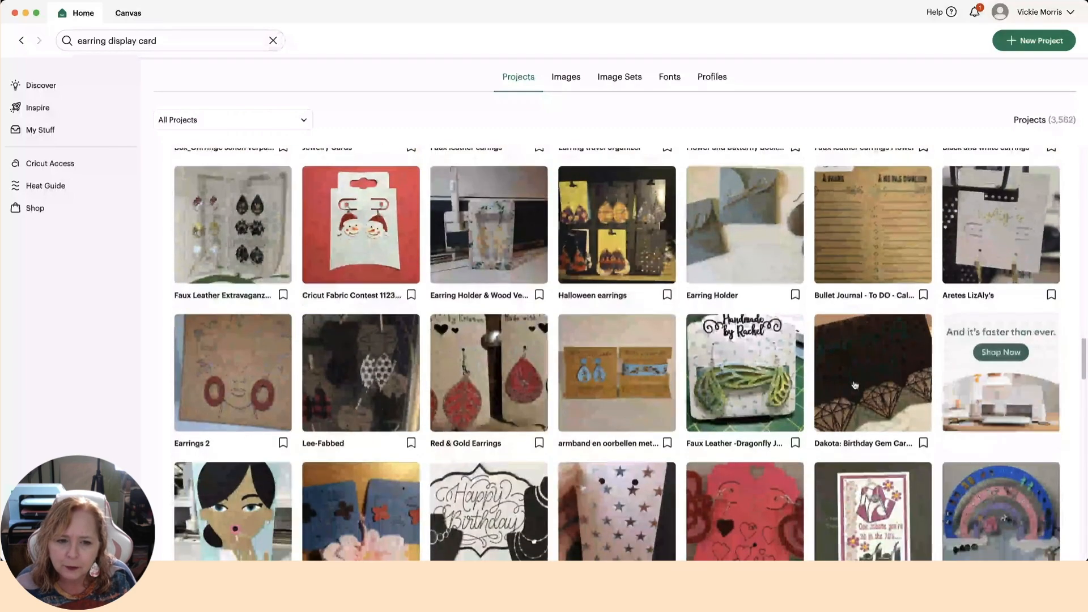
scroll(854, 385, "down", 7)
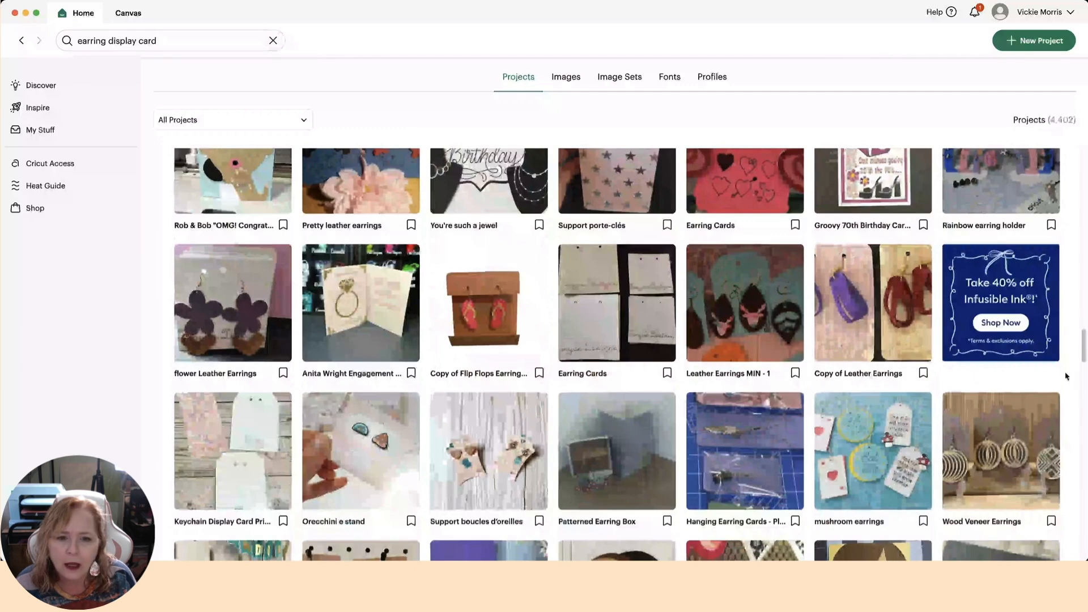
scroll(1066, 376, "down", 1)
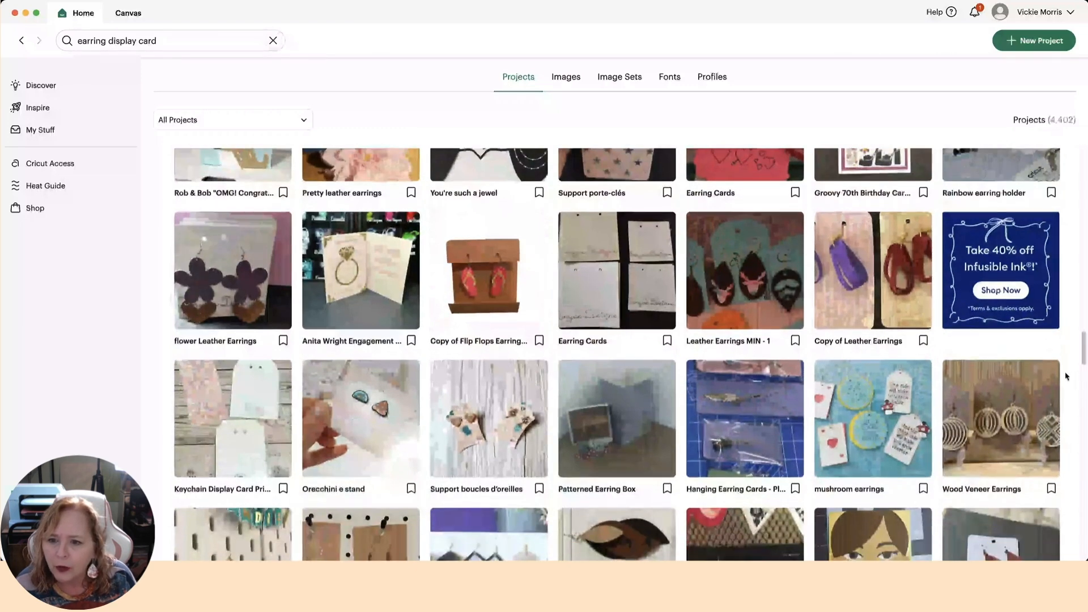
scroll(1066, 376, "down", 3)
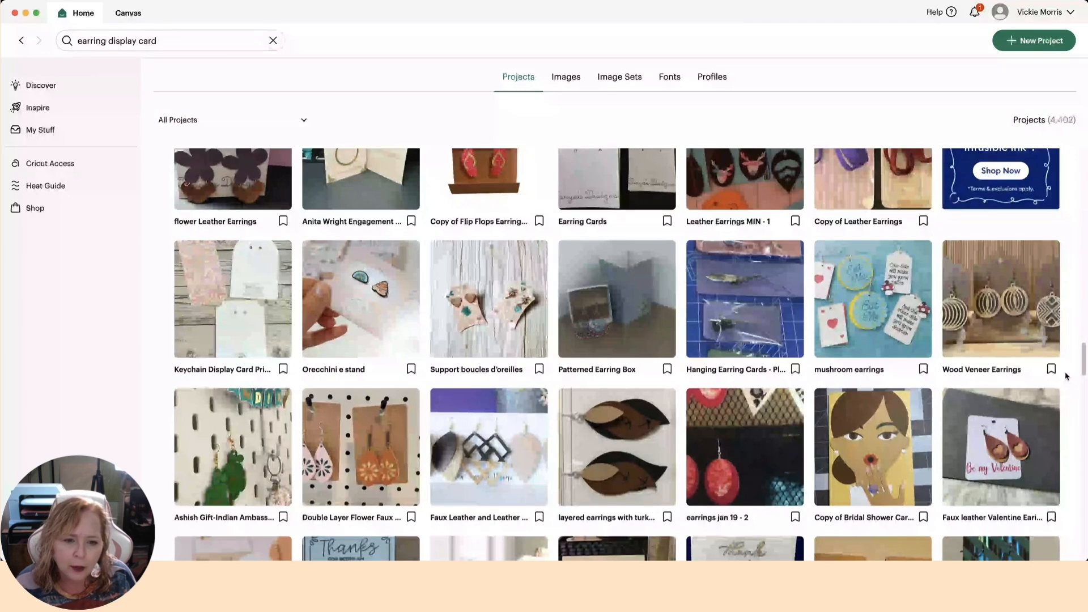
scroll(1066, 376, "down", 5)
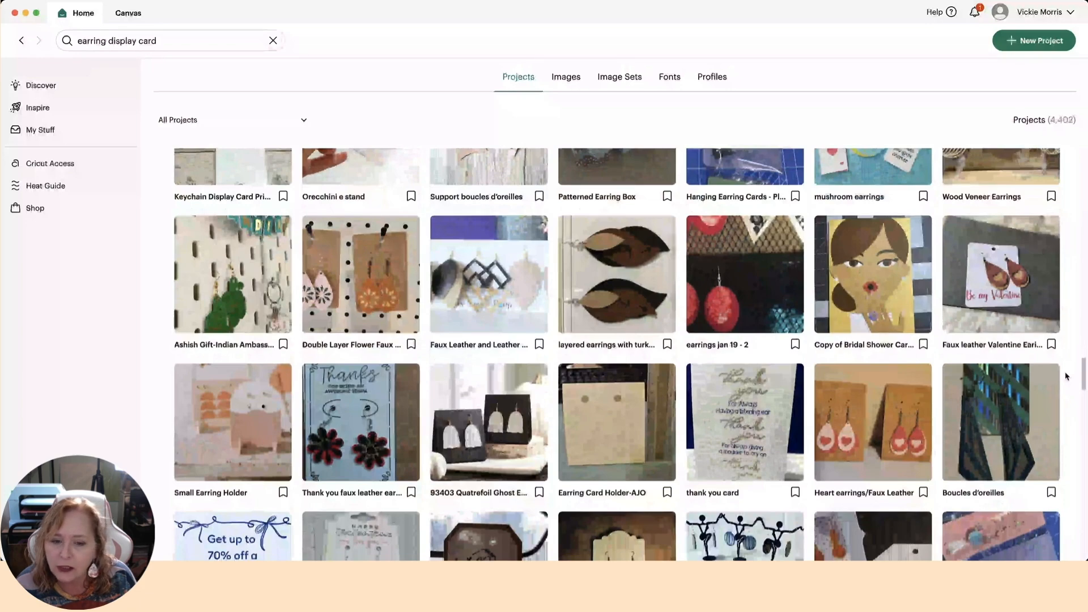
scroll(1067, 377, "down", 8)
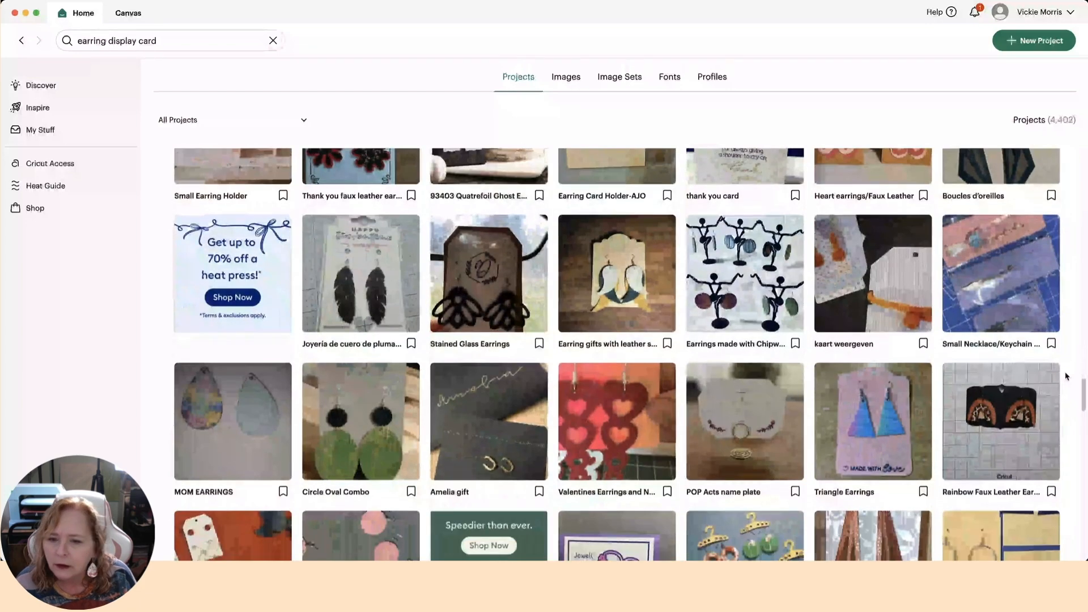
scroll(1066, 376, "down", 6)
scroll(1066, 376, "down", 5)
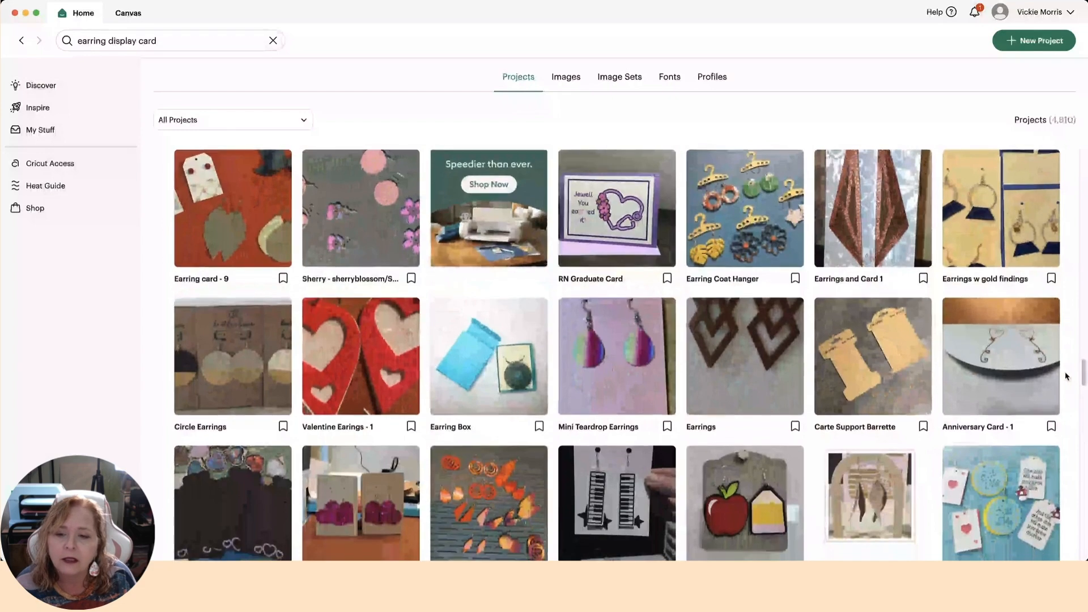
scroll(1067, 376, "down", 6)
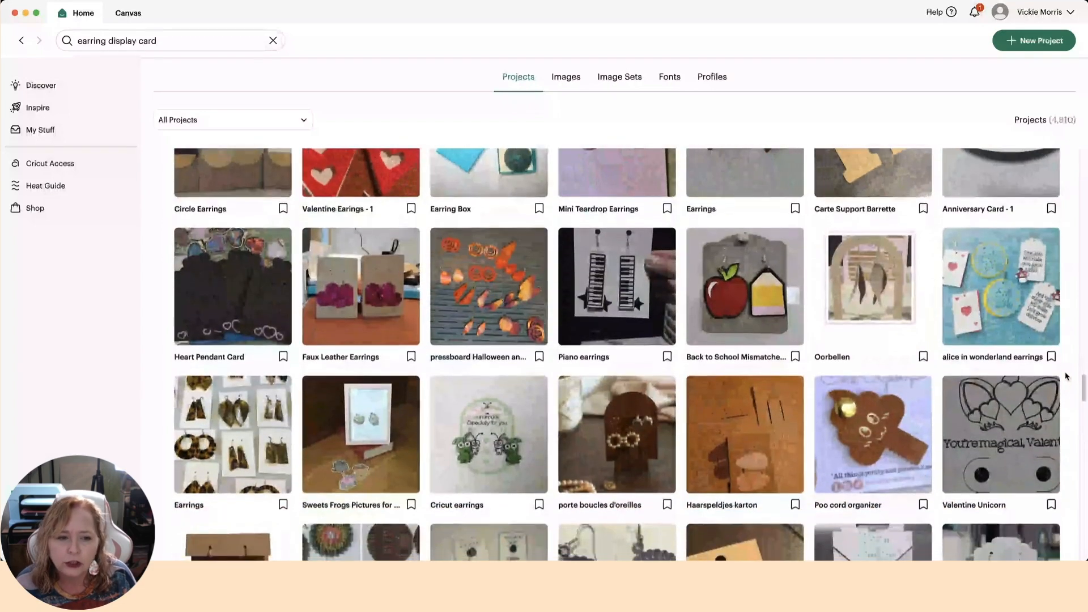
scroll(1067, 376, "down", 7)
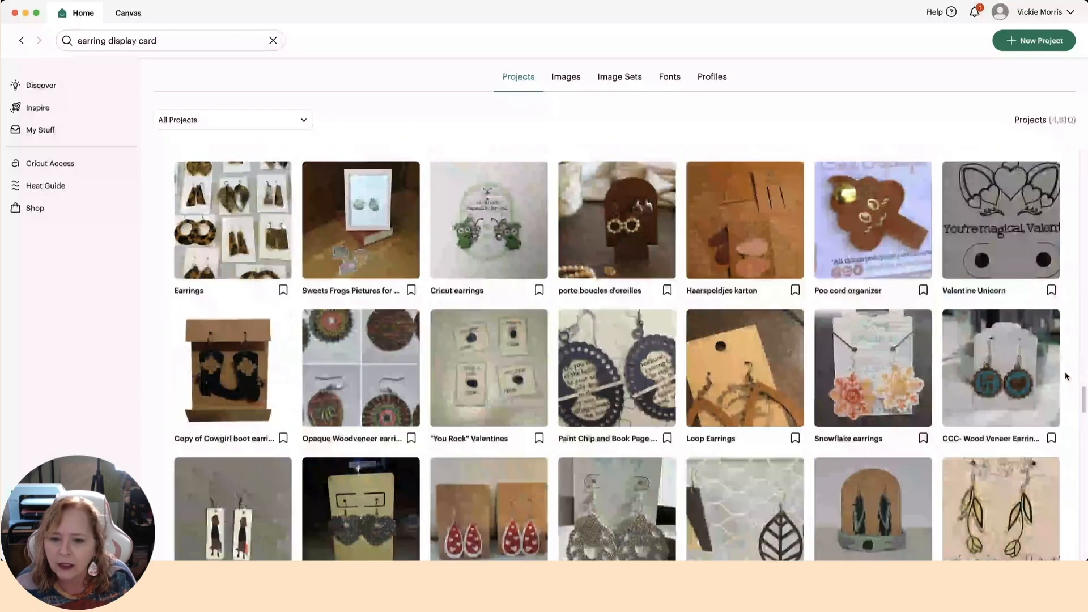
scroll(1067, 377, "down", 11)
scroll(1067, 376, "down", 2)
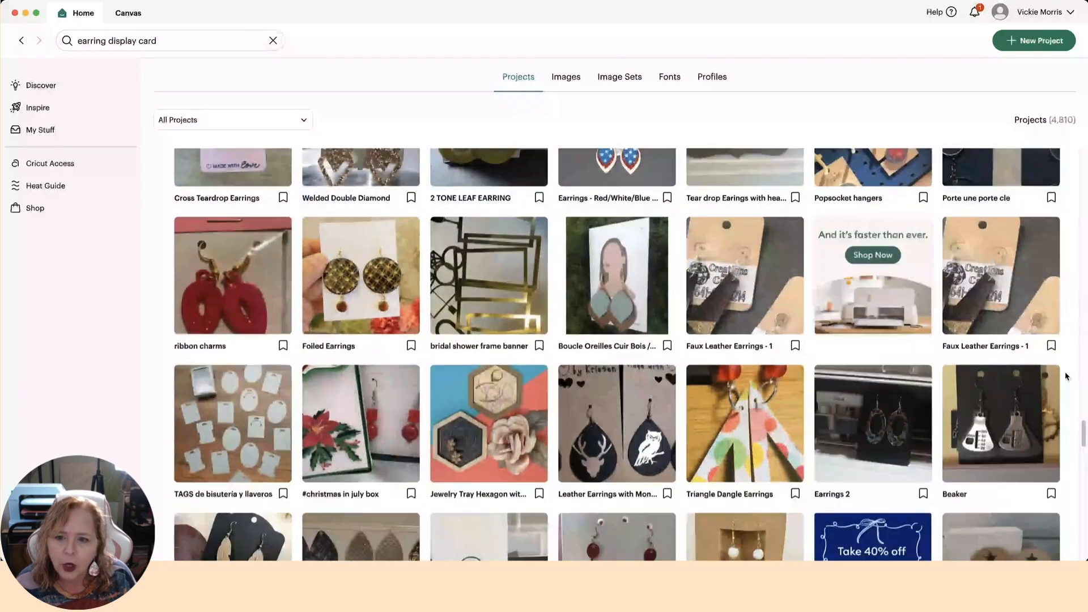
scroll(1066, 377, "down", 6)
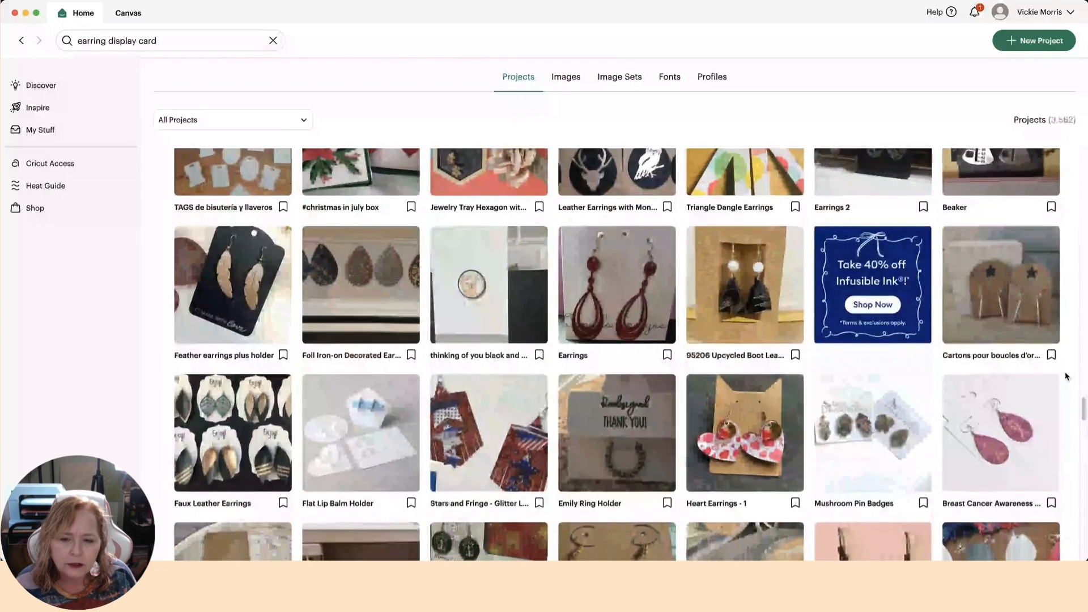
scroll(1066, 377, "down", 6)
scroll(1066, 377, "down", 5)
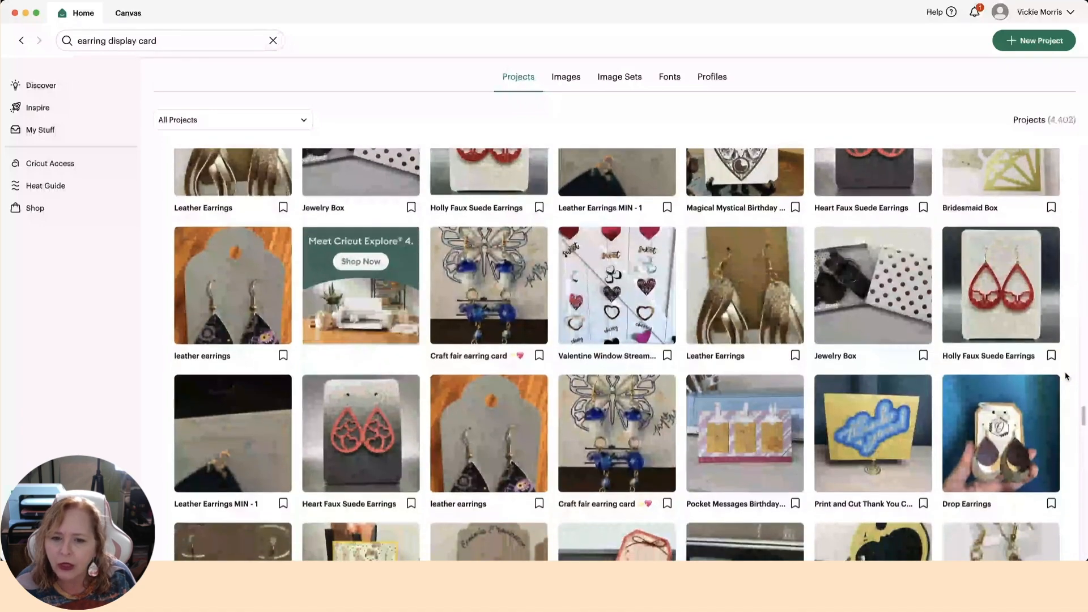
- View the details of the pencil-shaped earrings project 27052023_APEL_Kermesse_boucle_oreille and return to the results
scroll(1065, 376, "down", 3)
left_click(494, 390)
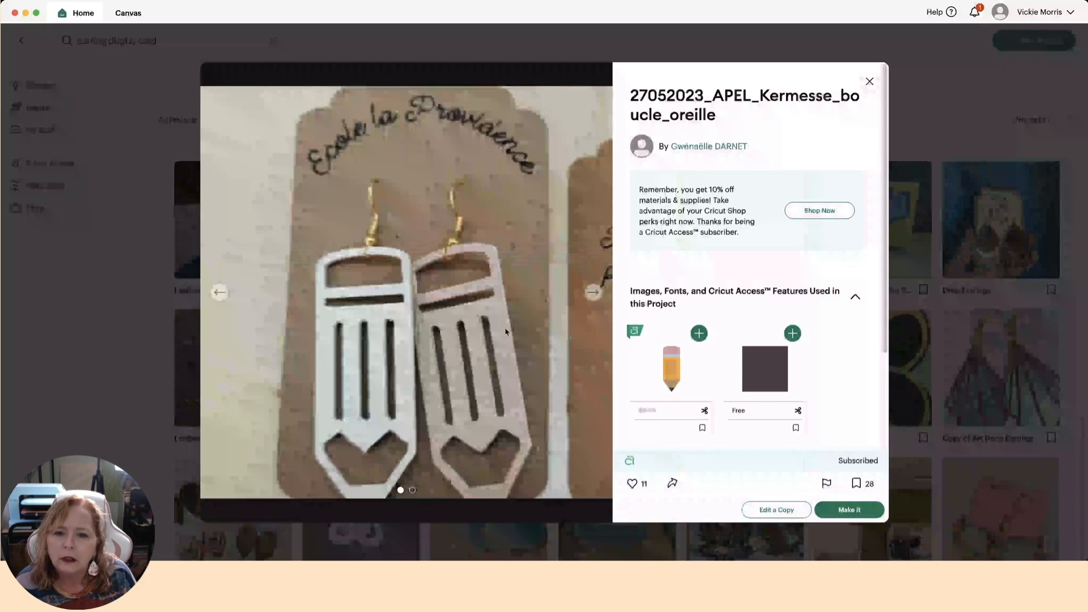
left_click(868, 82)
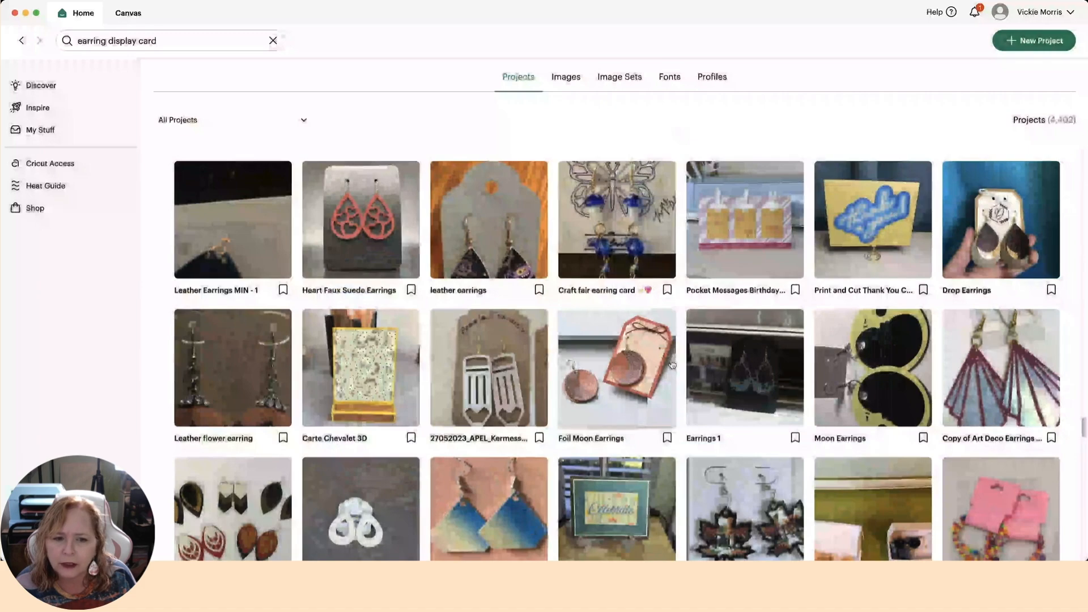
- Examine the projects listed after the pencil earrings for further earring display card designs
scroll(672, 364, "down", 10)
scroll(672, 364, "down", 2)
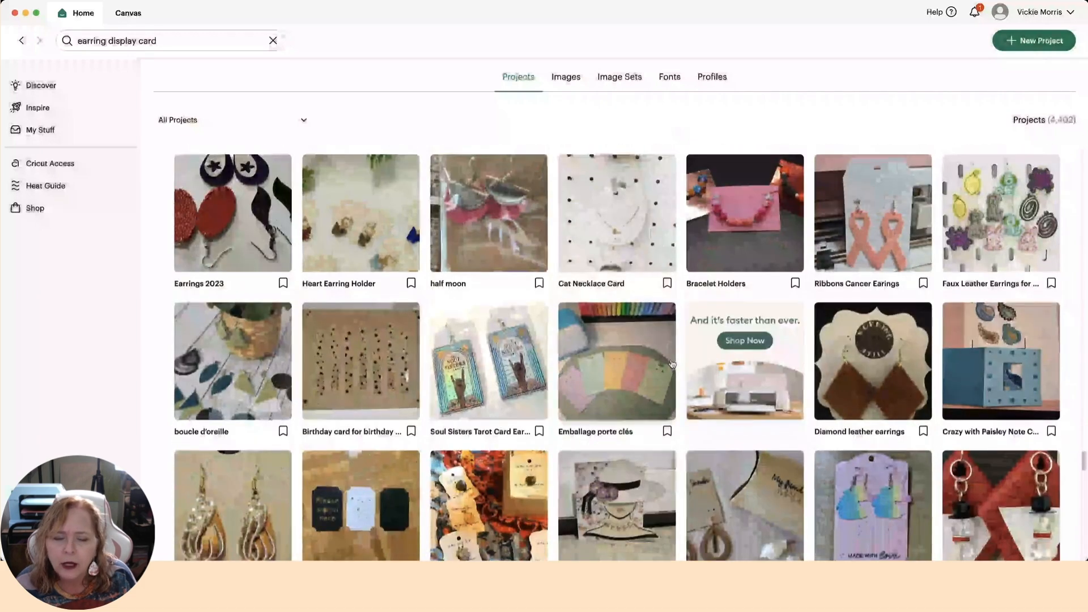
scroll(672, 364, "down", 5)
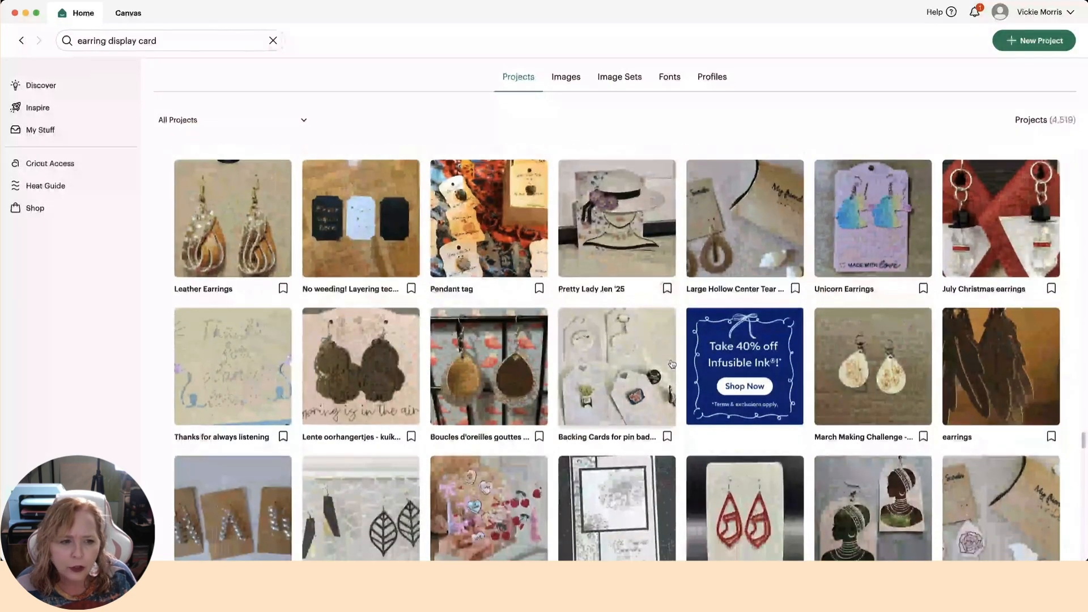
scroll(672, 364, "down", 4)
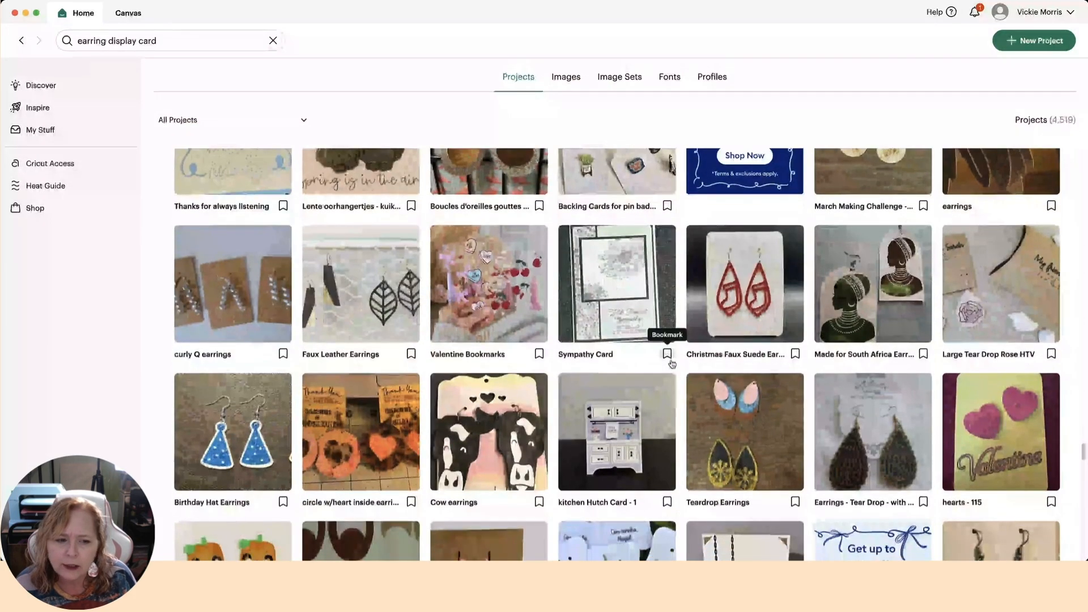
scroll(672, 364, "down", 6)
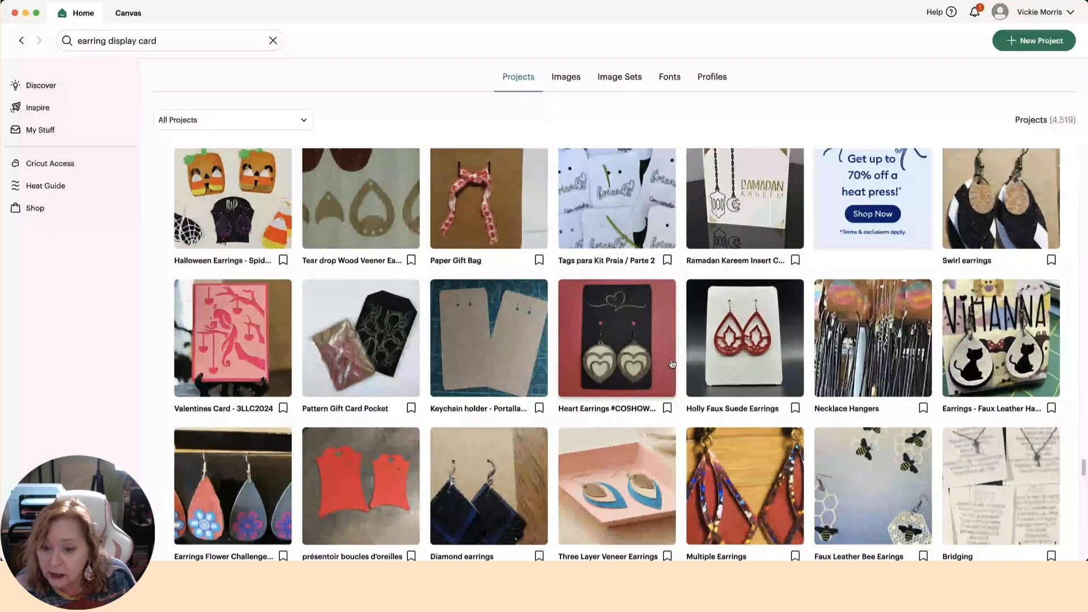
scroll(672, 365, "down", 3)
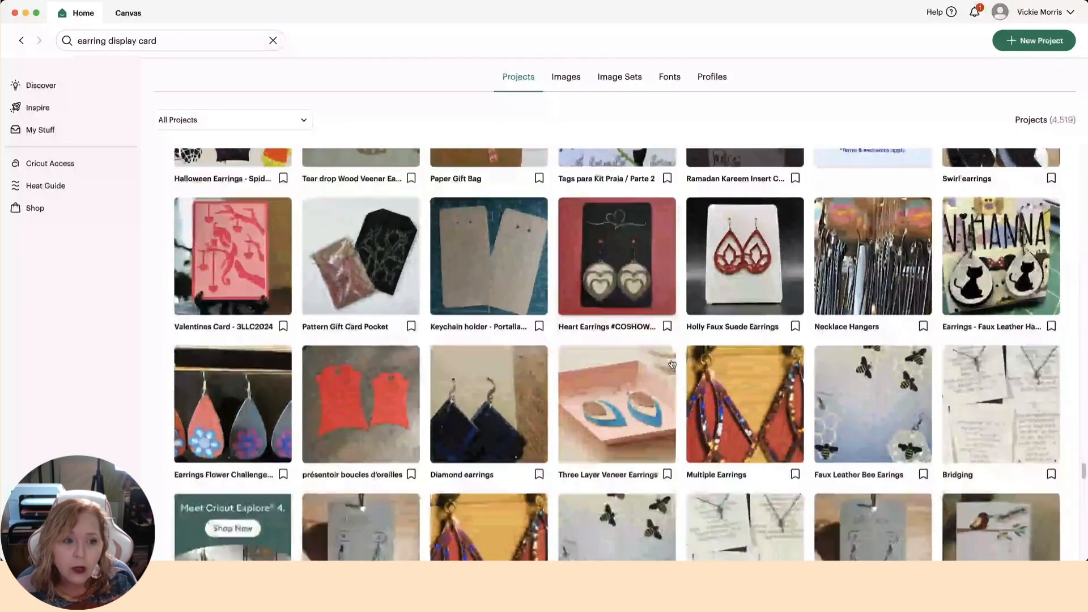
- Examine the projects further down the results for more earring card and jewelry holder designs, and return to the start of the list
scroll(672, 364, "down", 3)
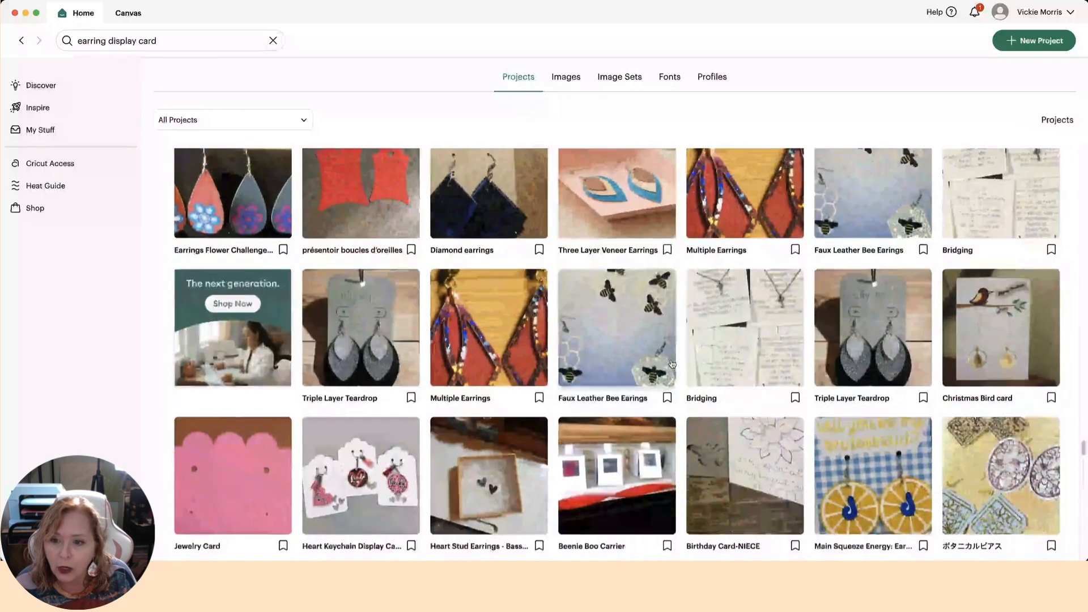
scroll(671, 364, "down", 2)
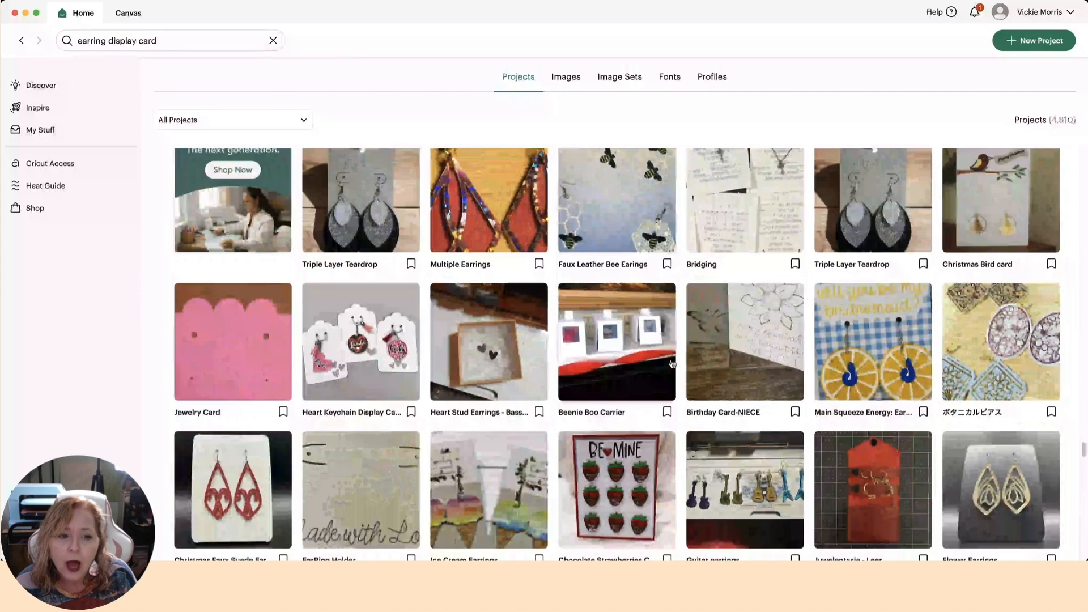
scroll(672, 364, "down", 1)
scroll(672, 364, "down", 3)
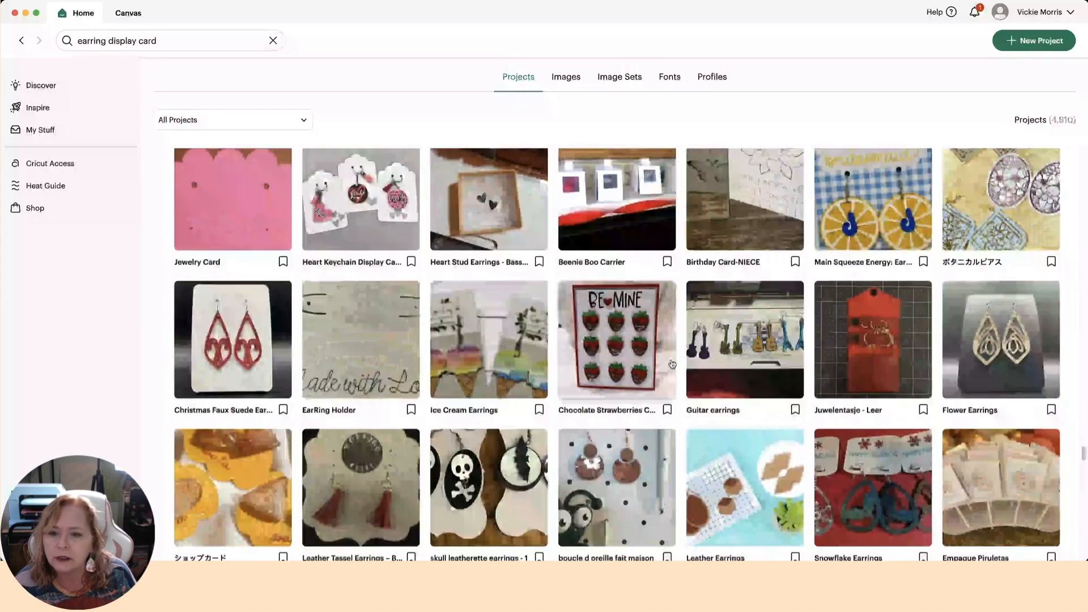
scroll(672, 364, "down", 4)
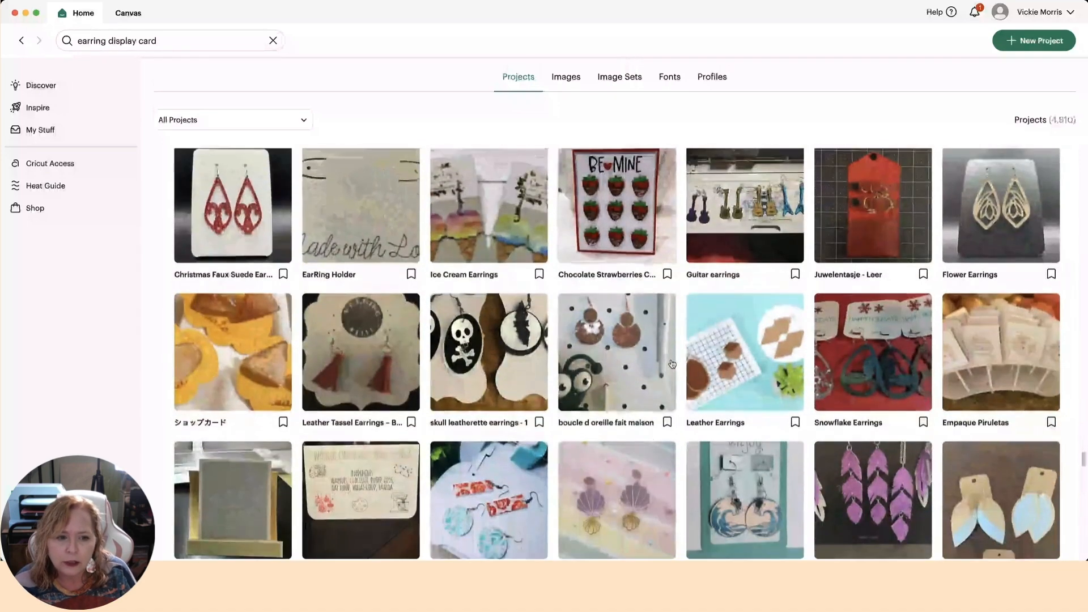
scroll(672, 364, "down", 5)
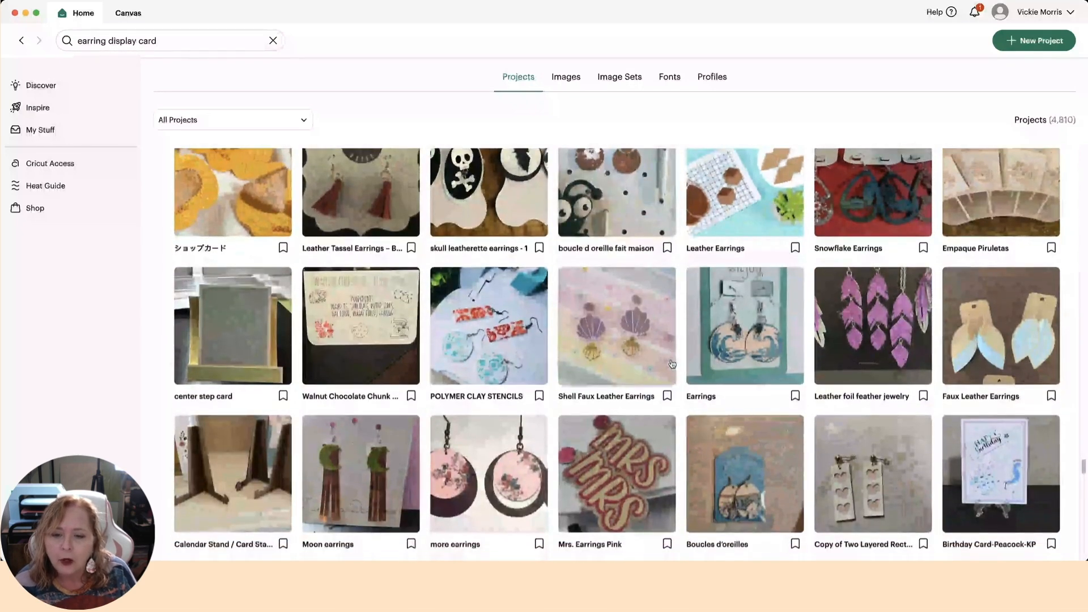
scroll(672, 365, "down", 5)
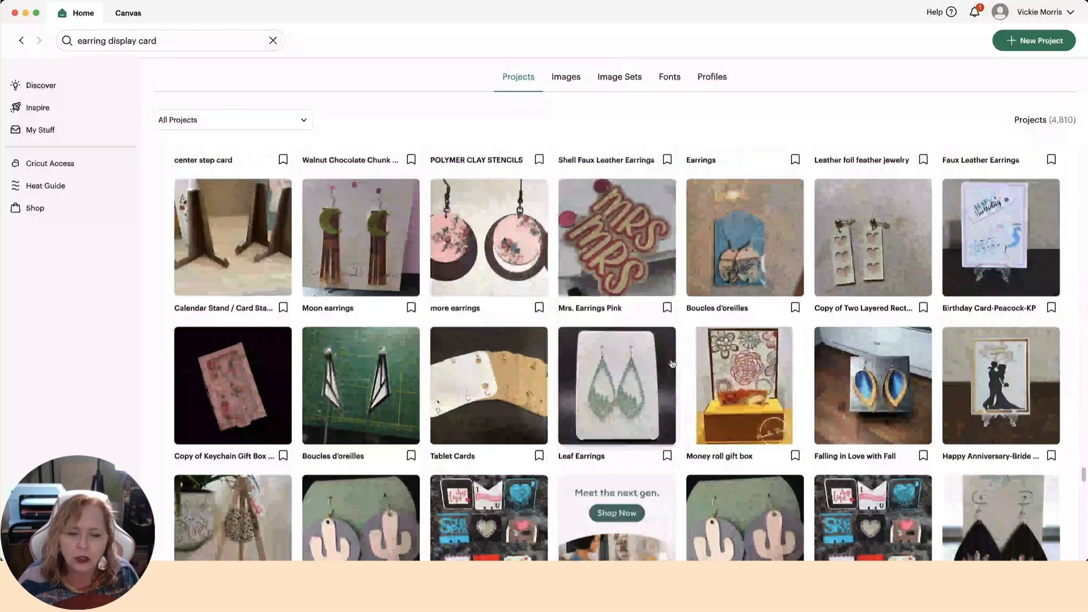
scroll(672, 363, "down", 4)
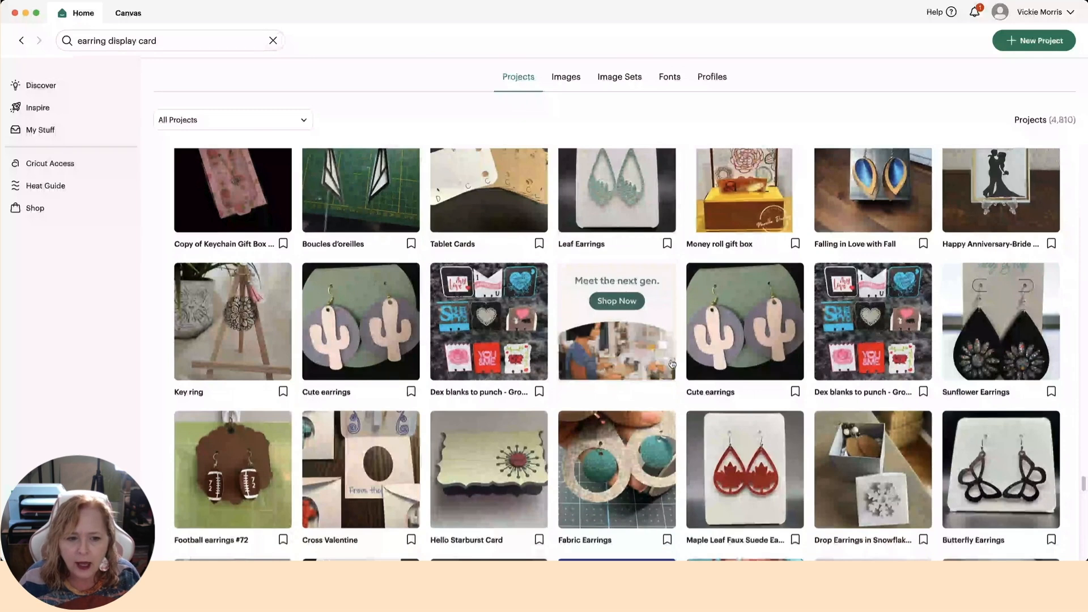
scroll(672, 364, "down", 3)
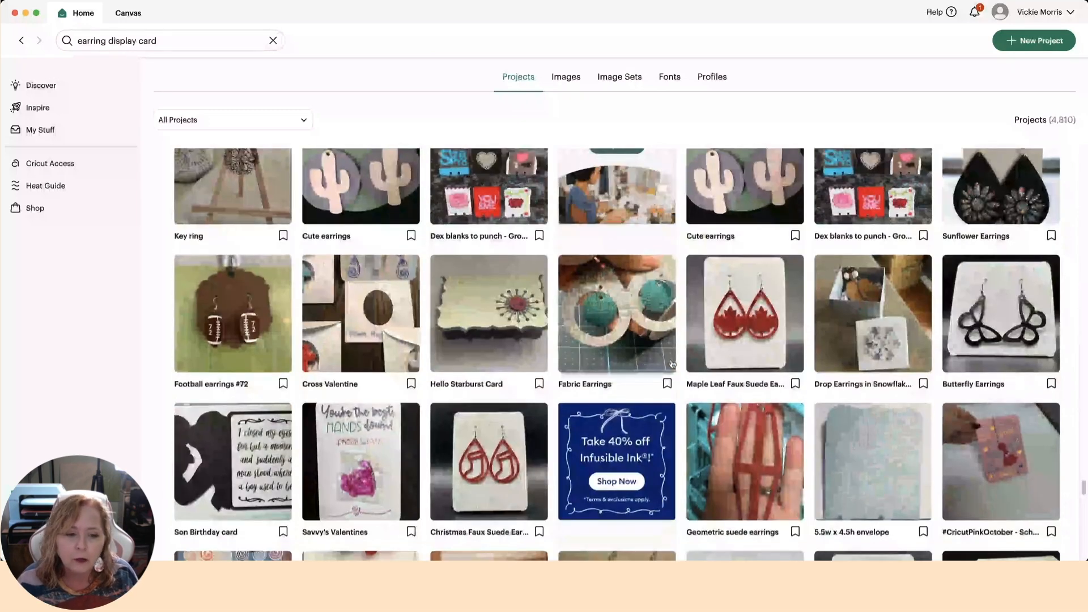
scroll(672, 364, "down", 20)
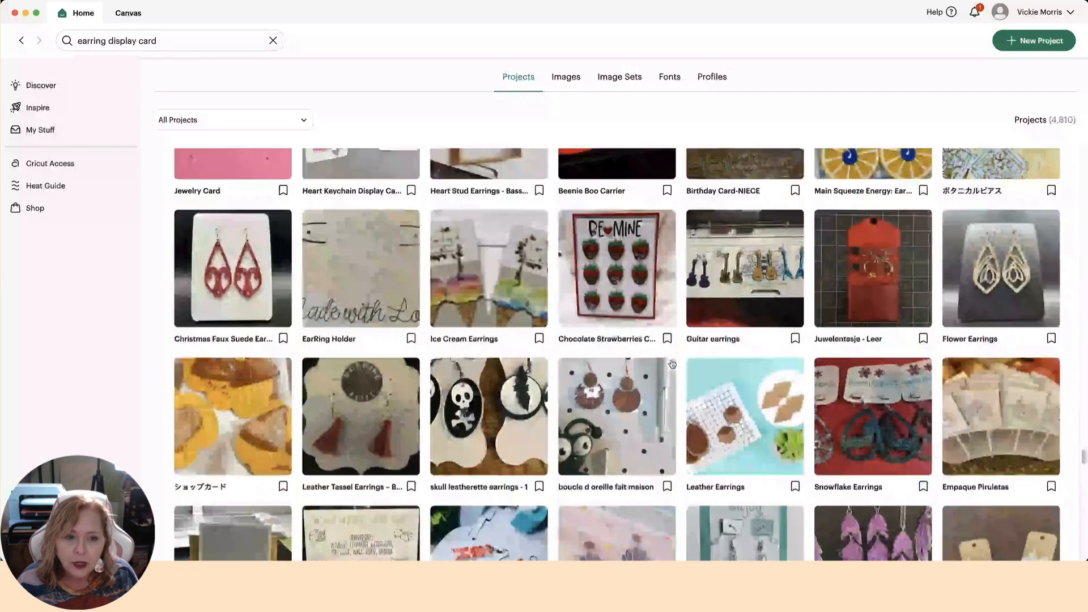
scroll(672, 364, "up", 15)
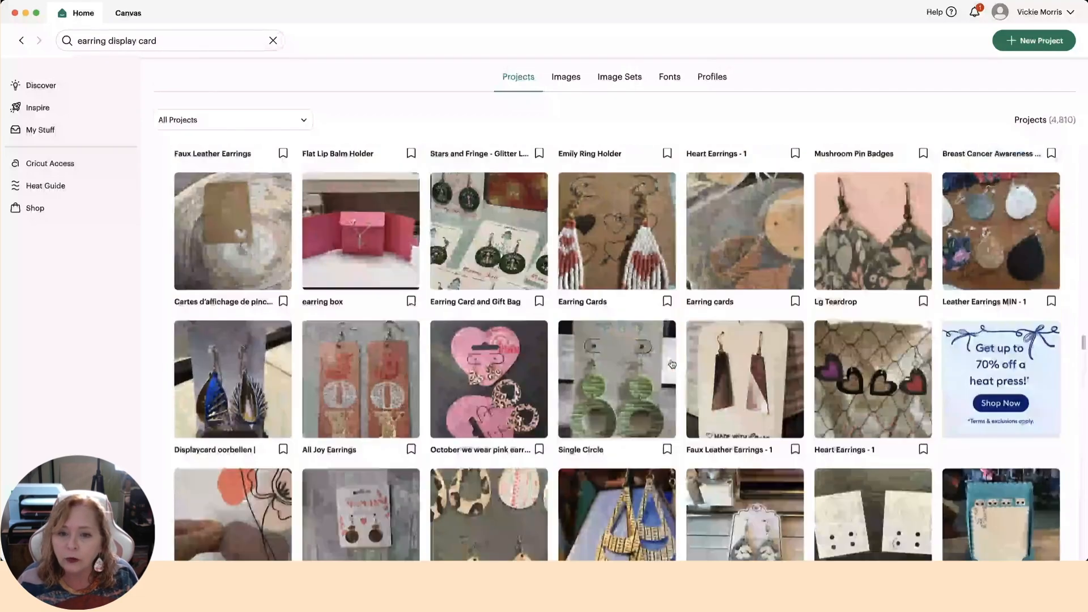
scroll(672, 363, "up", 10)
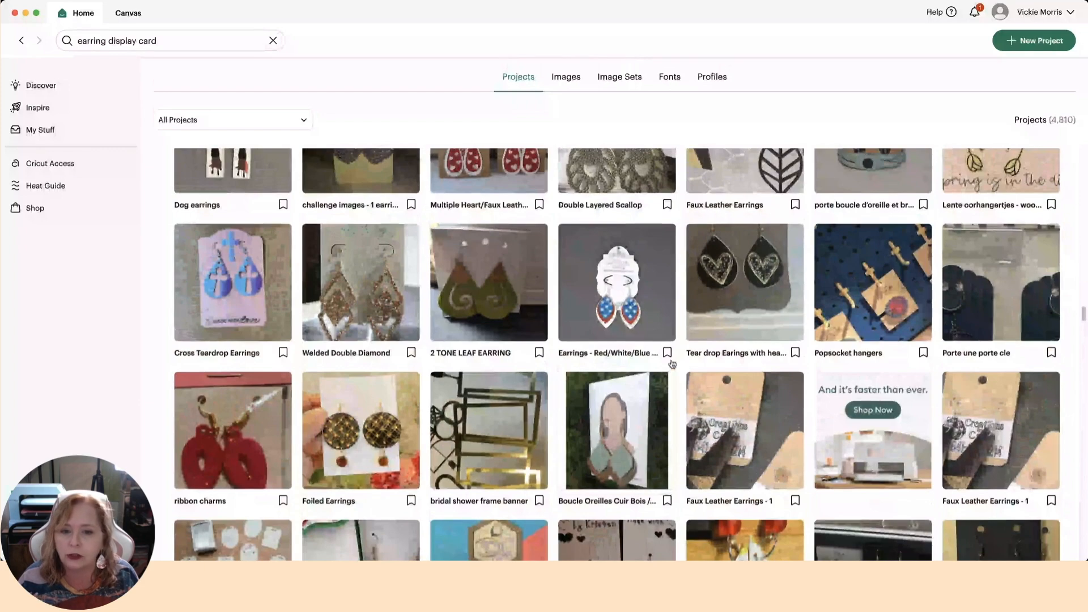
scroll(672, 365, "up", 5)
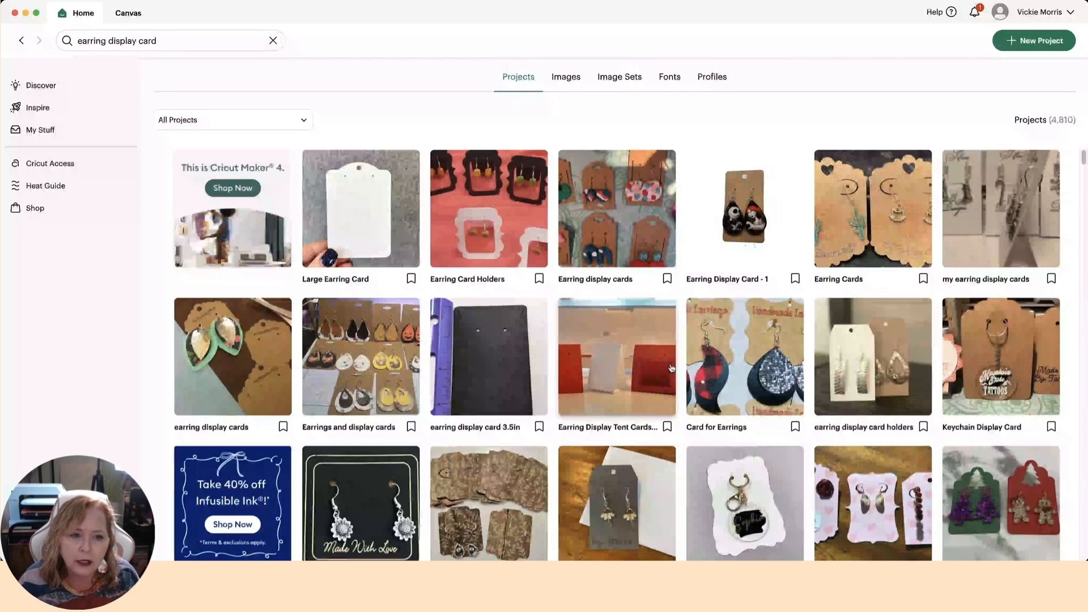
- Review the first rows of earring display card projects again, comparing card shapes, tags and frame holders, and return to the first results
scroll(671, 368, "down", 3)
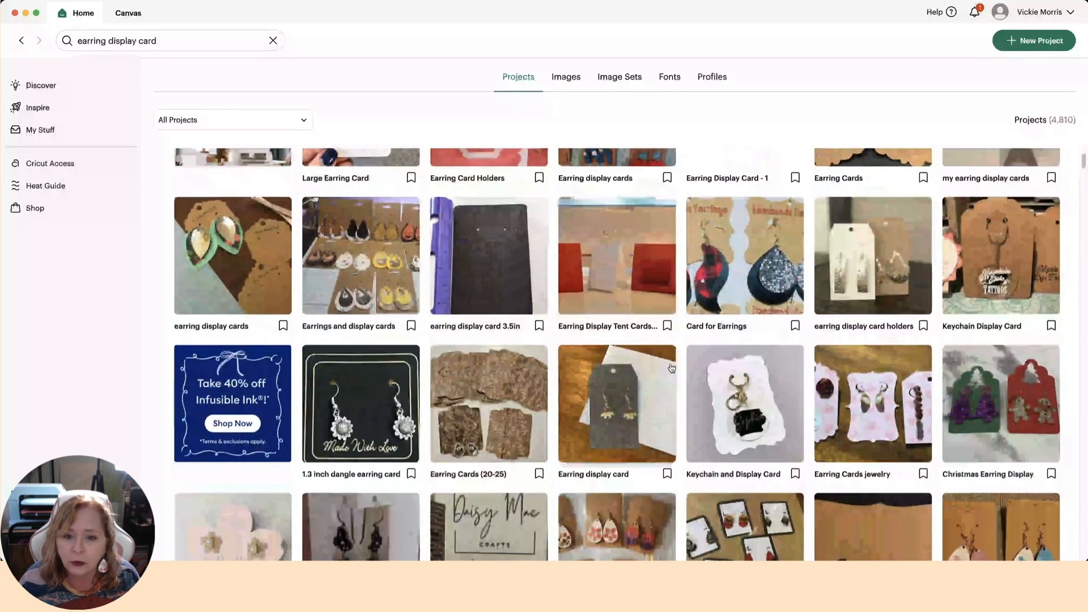
scroll(672, 369, "down", 1)
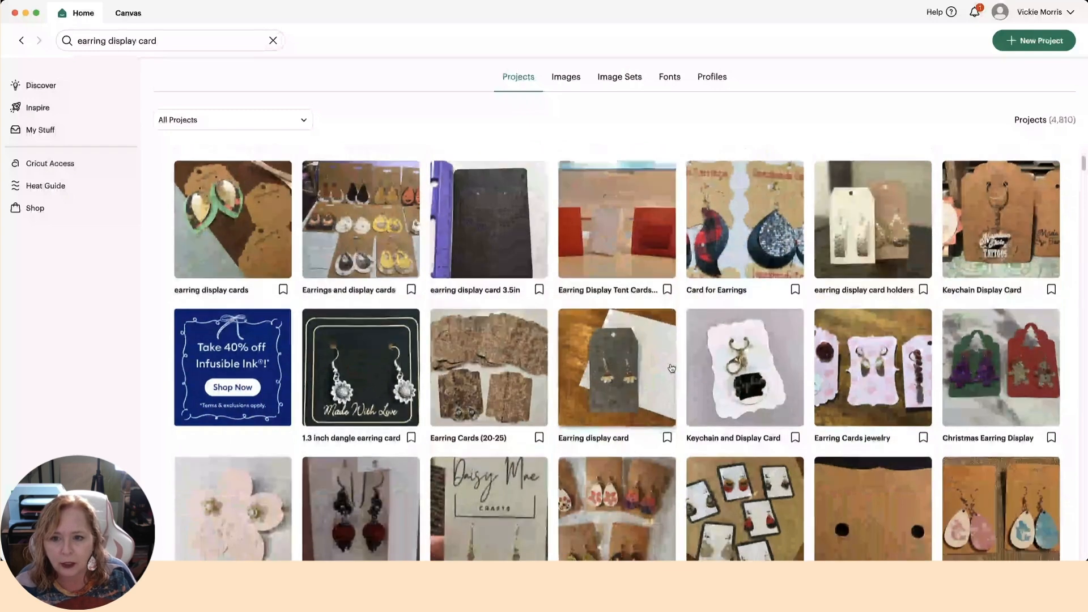
scroll(671, 369, "down", 2)
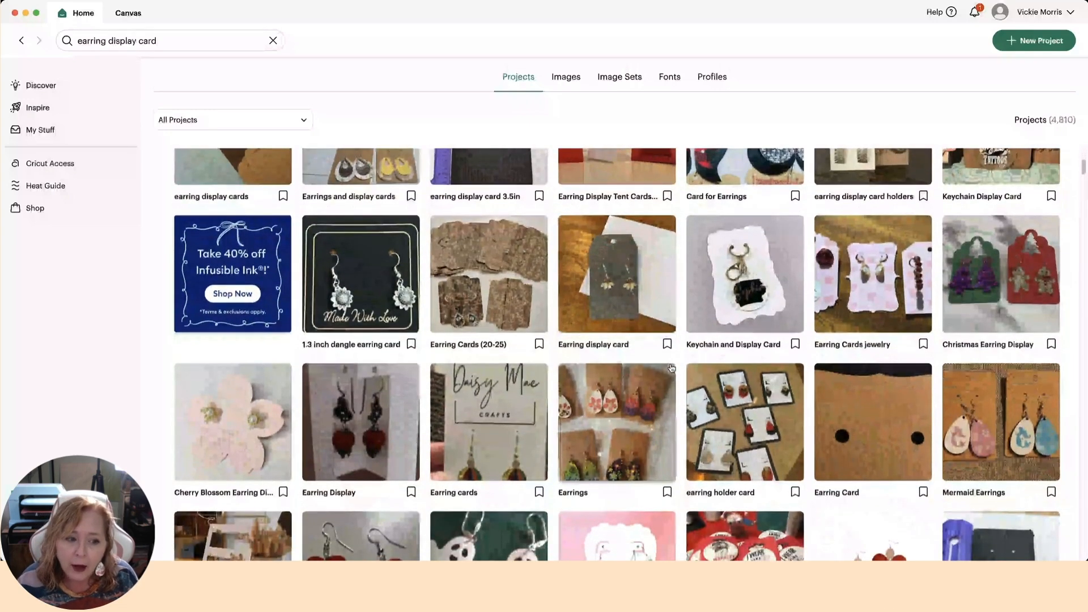
scroll(672, 368, "down", 1)
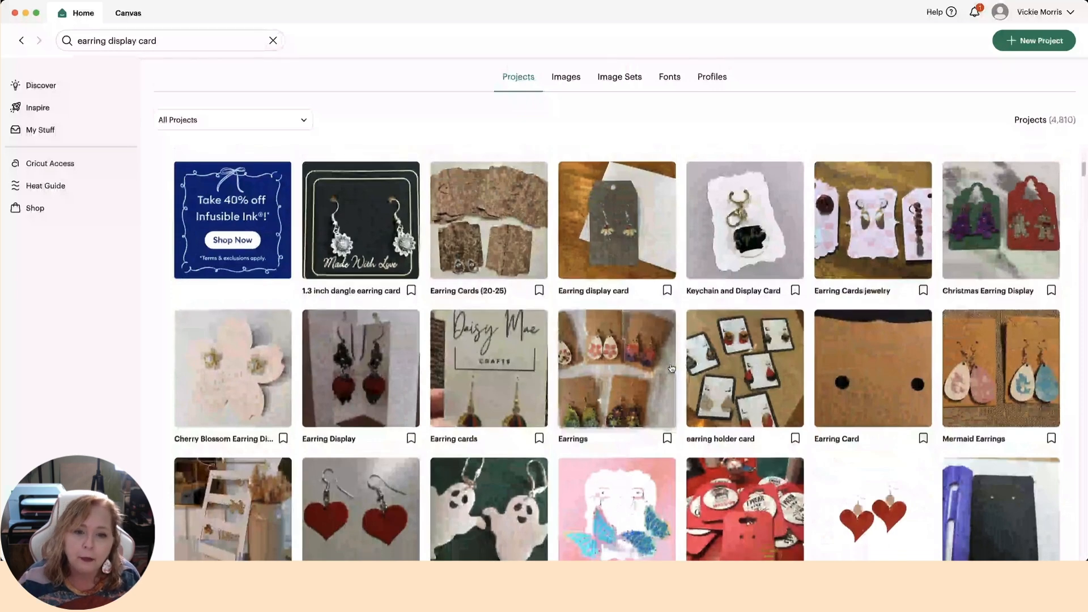
scroll(671, 369, "down", 1)
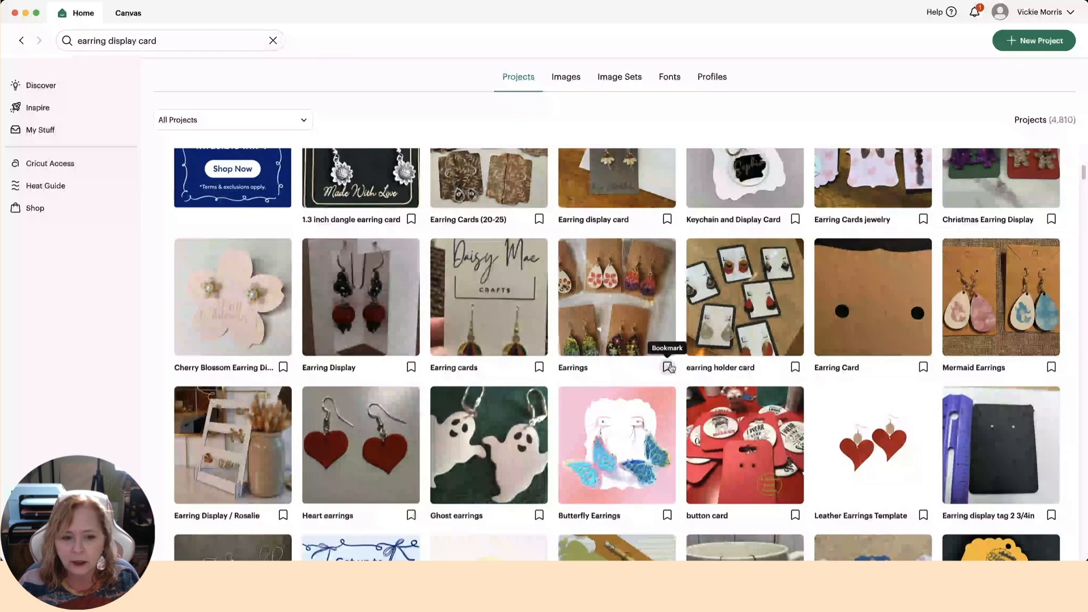
scroll(671, 368, "down", 2)
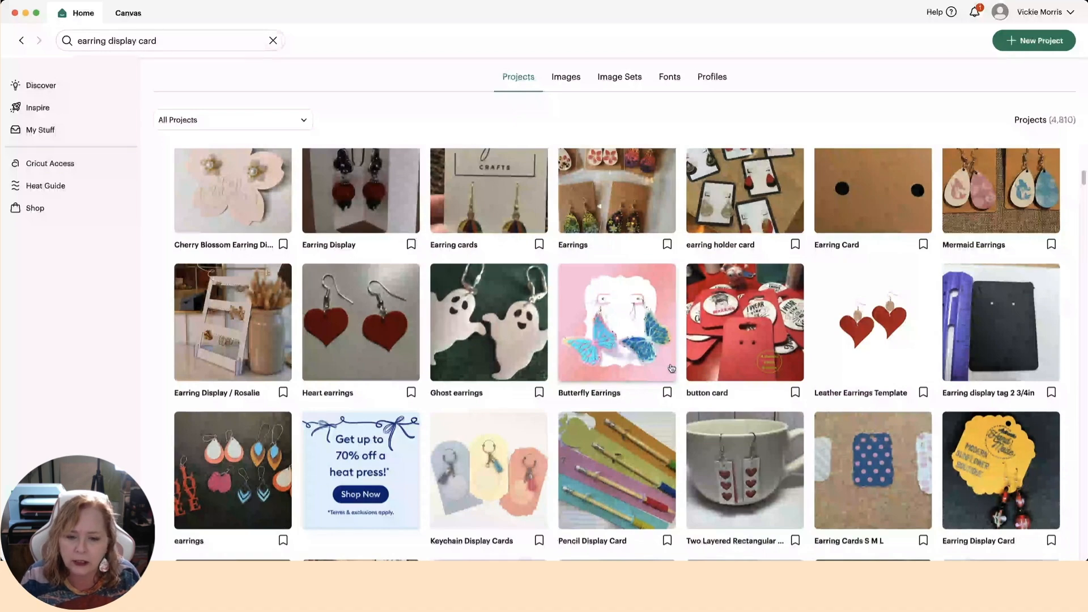
scroll(670, 369, "down", 5)
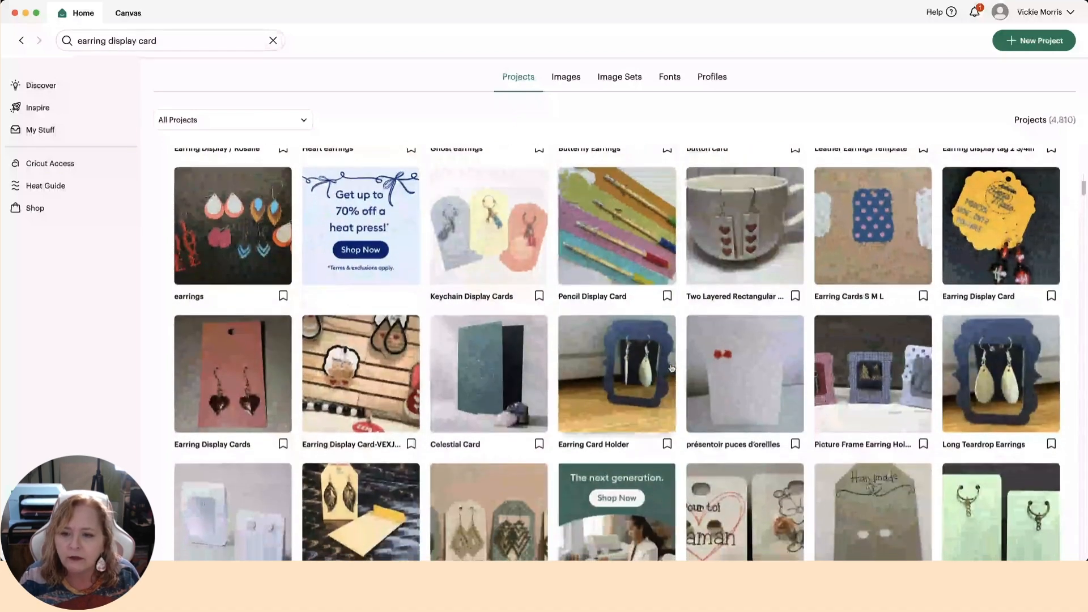
scroll(671, 368, "down", 8)
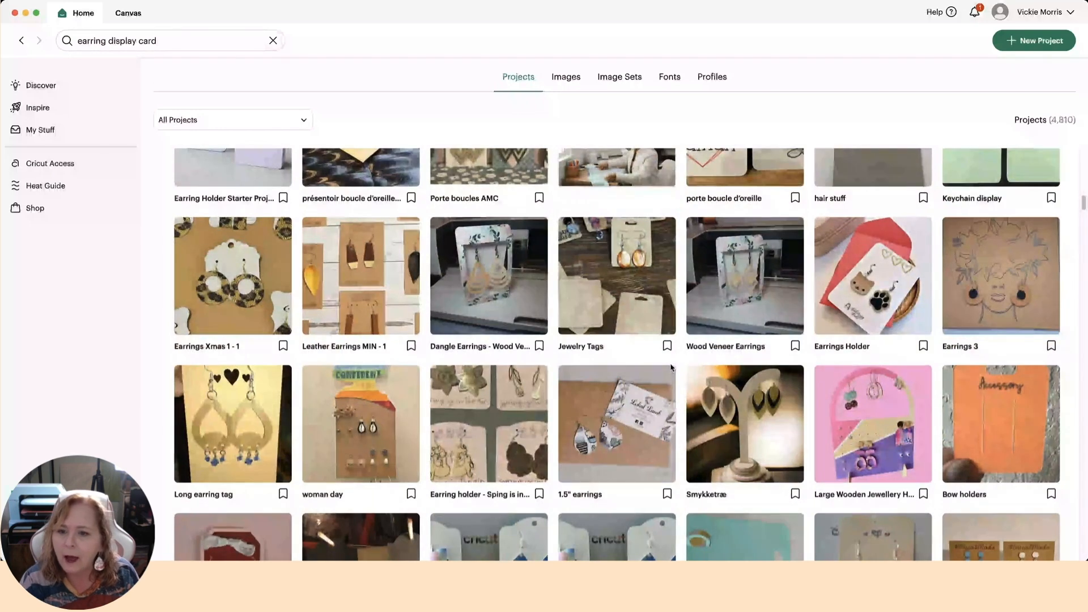
scroll(672, 368, "down", 4)
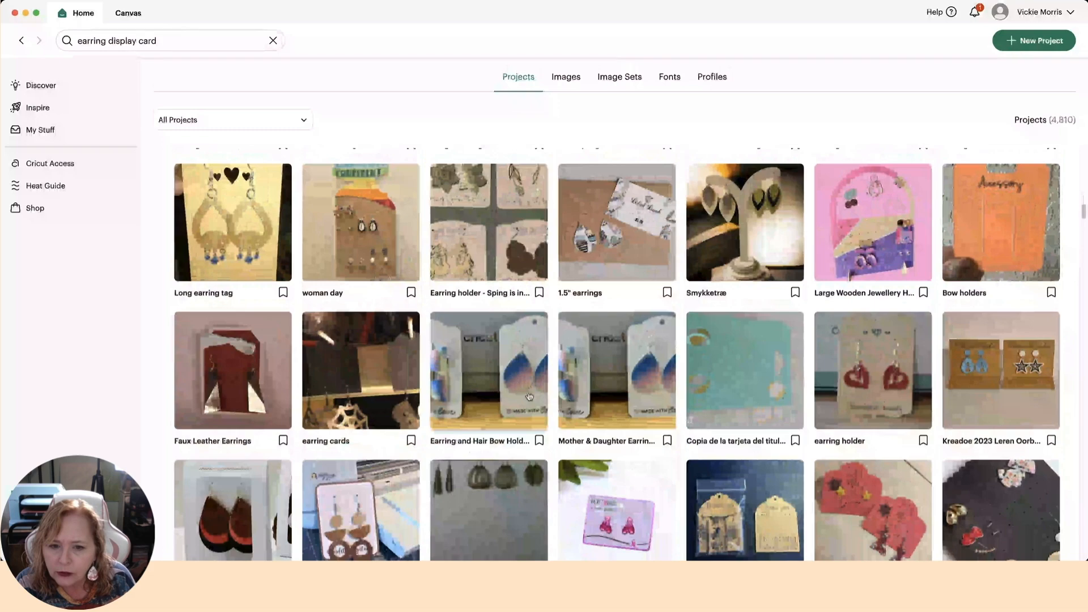
scroll(504, 361, "down", 5)
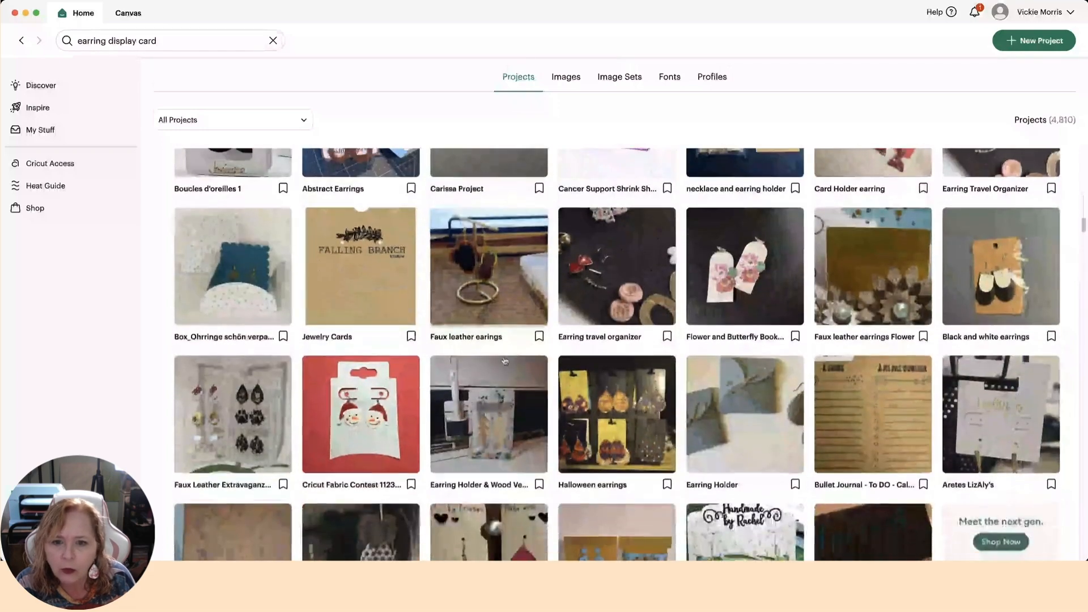
scroll(503, 361, "up", 5)
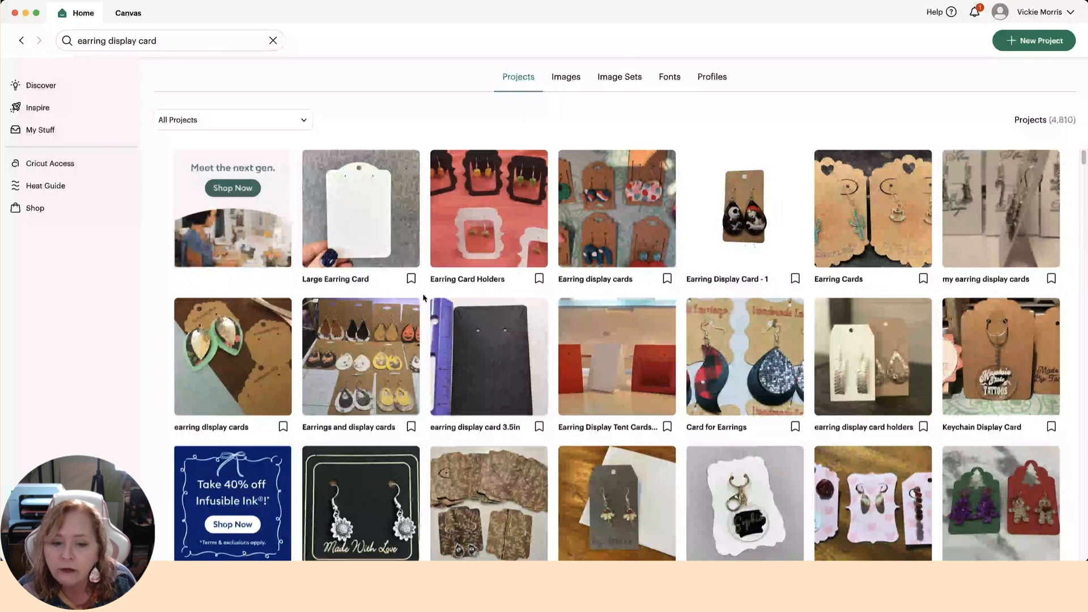
- View the details of the Card for Earrings project, close them, and look over the neighbouring earring card projects
scroll(423, 297, "down", 2)
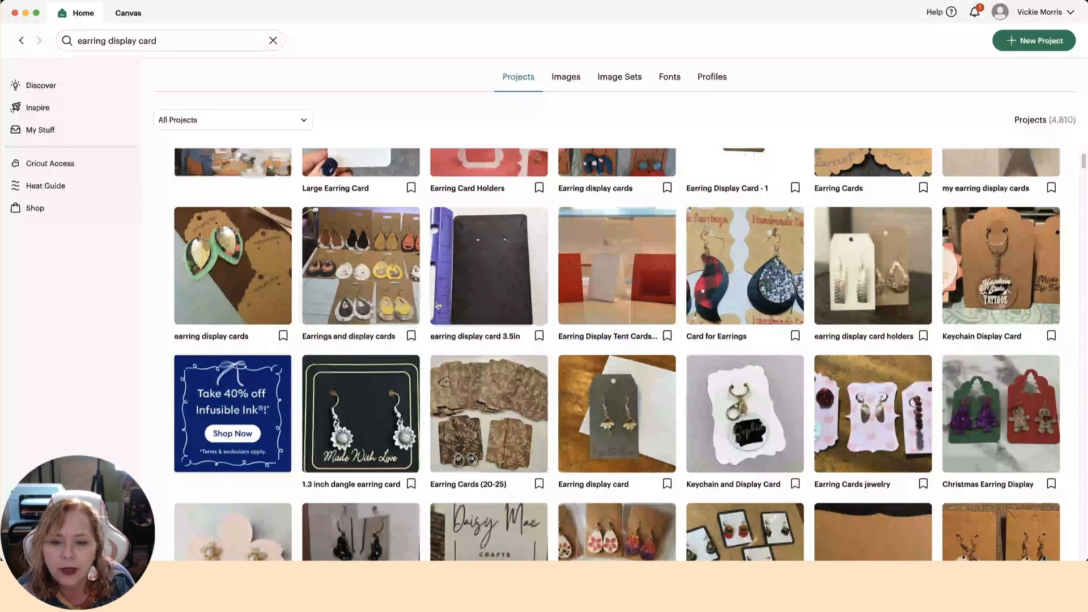
left_click(744, 253)
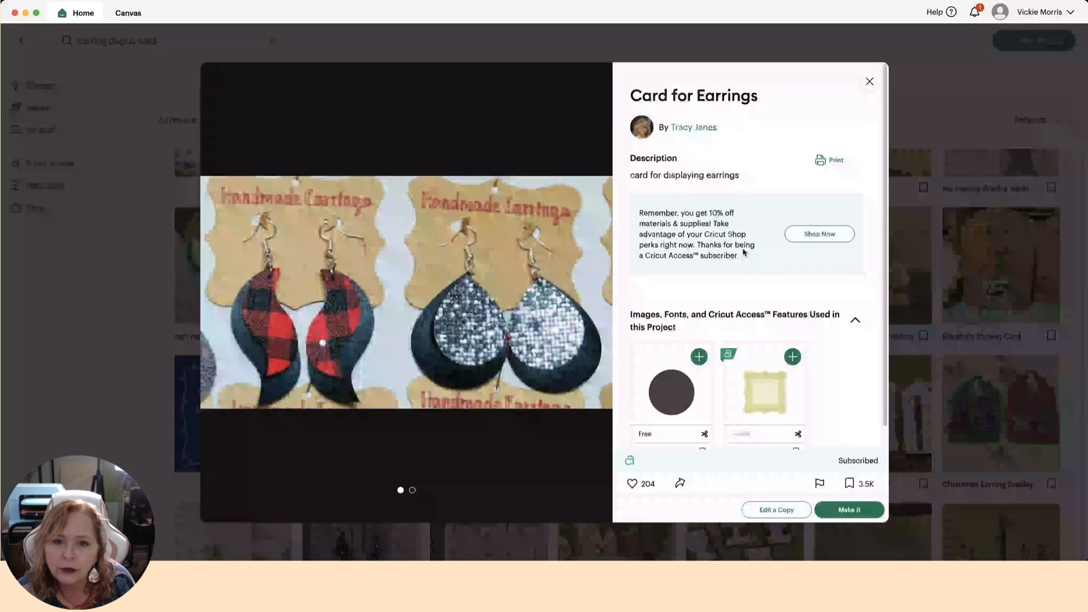
left_click(868, 82)
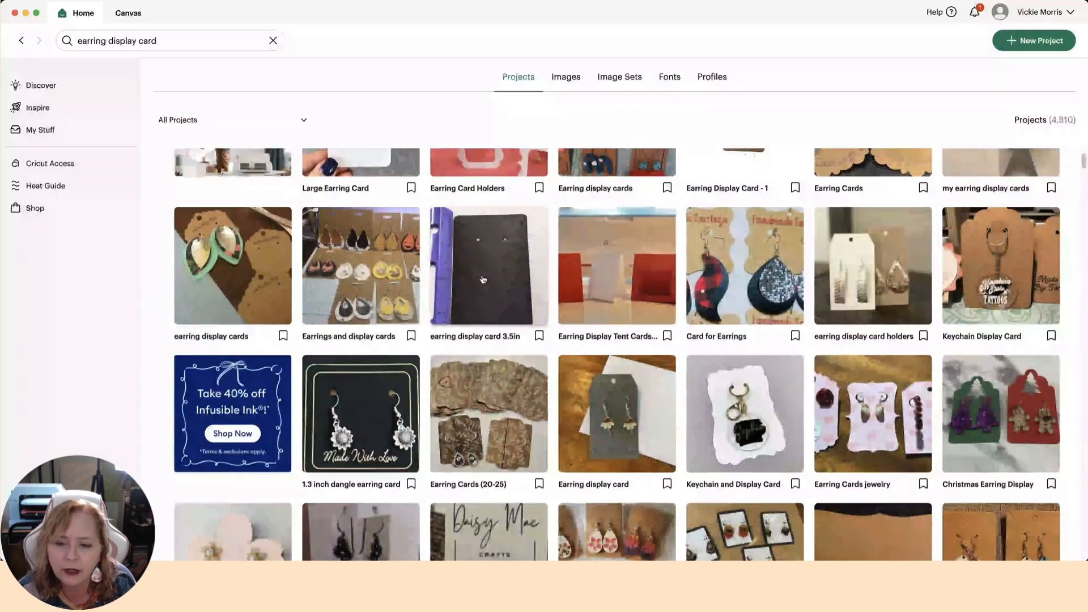
scroll(483, 278, "down", 3)
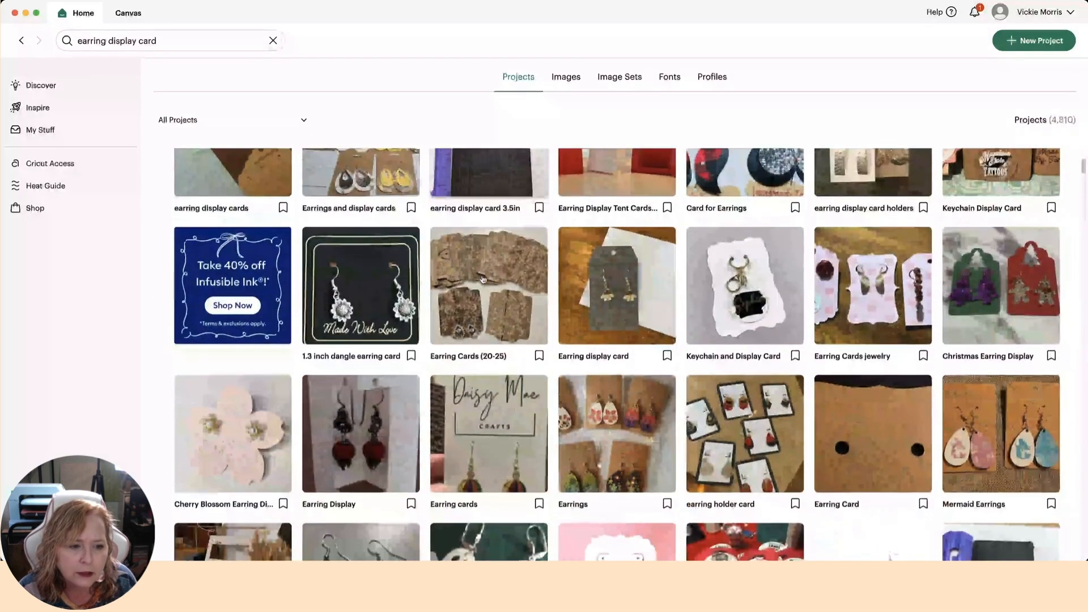
scroll(483, 279, "down", 1)
scroll(483, 278, "down", 1)
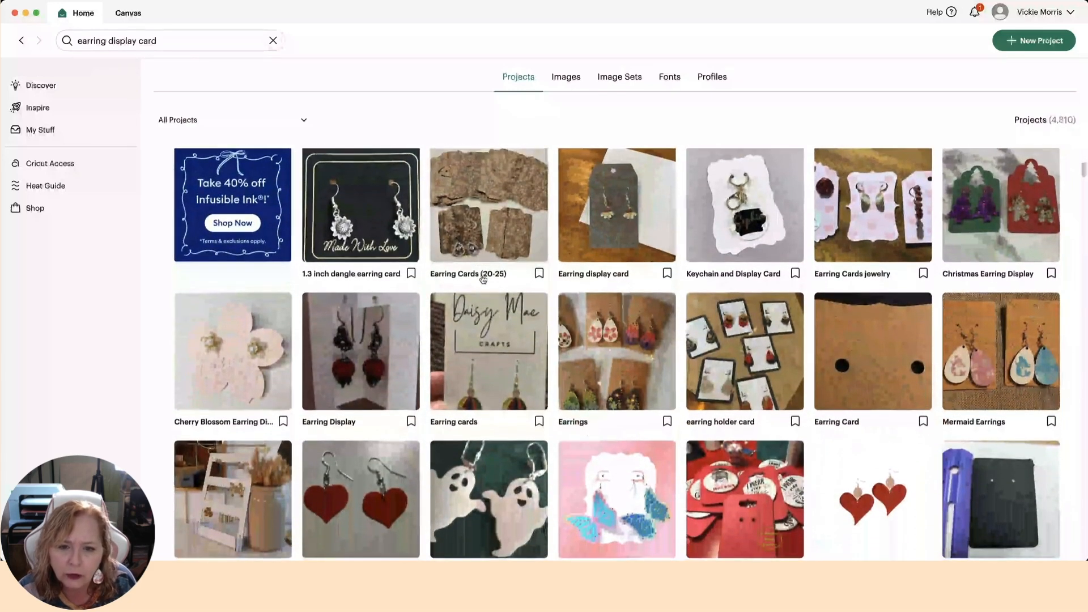
scroll(880, 218, "up", 5)
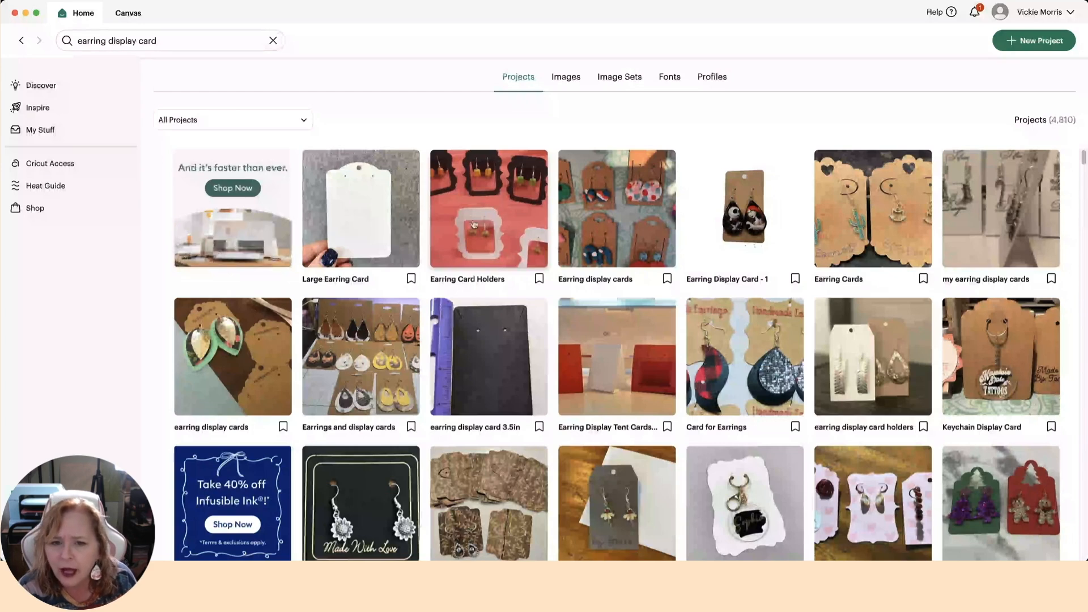
- Open an editable copy of the Large Earring Card project and move the card to about X 12.1, Y 4.5 on the canvas
left_click(378, 215)
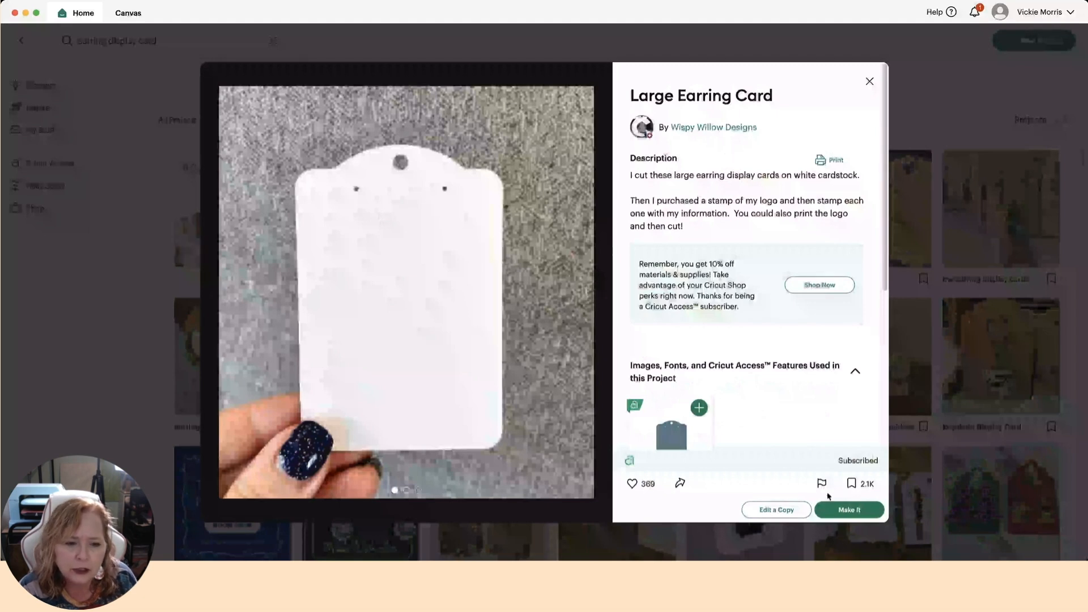
left_click(852, 510)
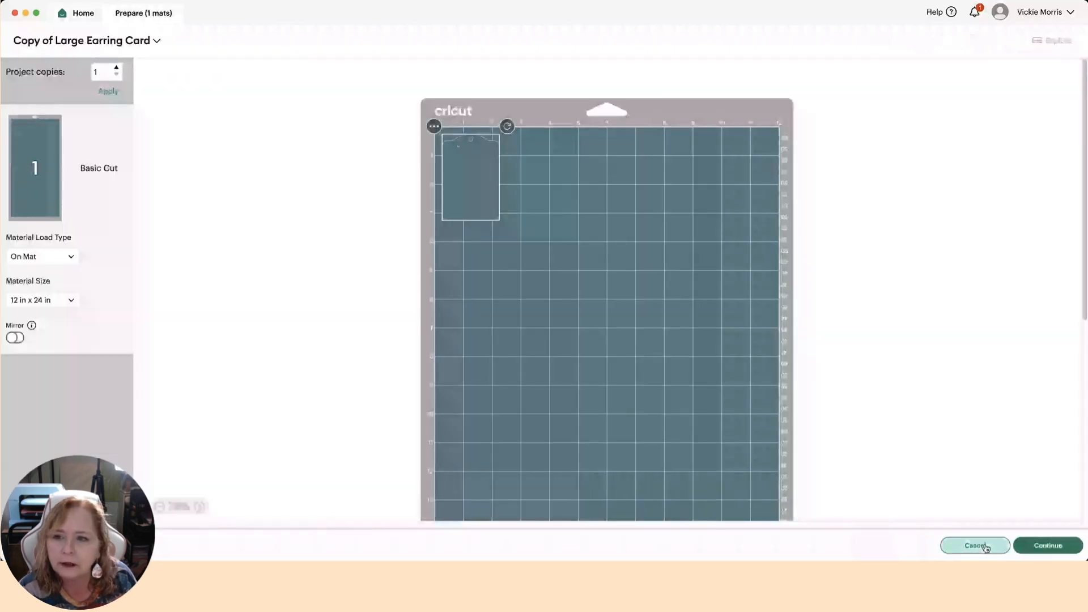
left_click(986, 547)
left_click(784, 511)
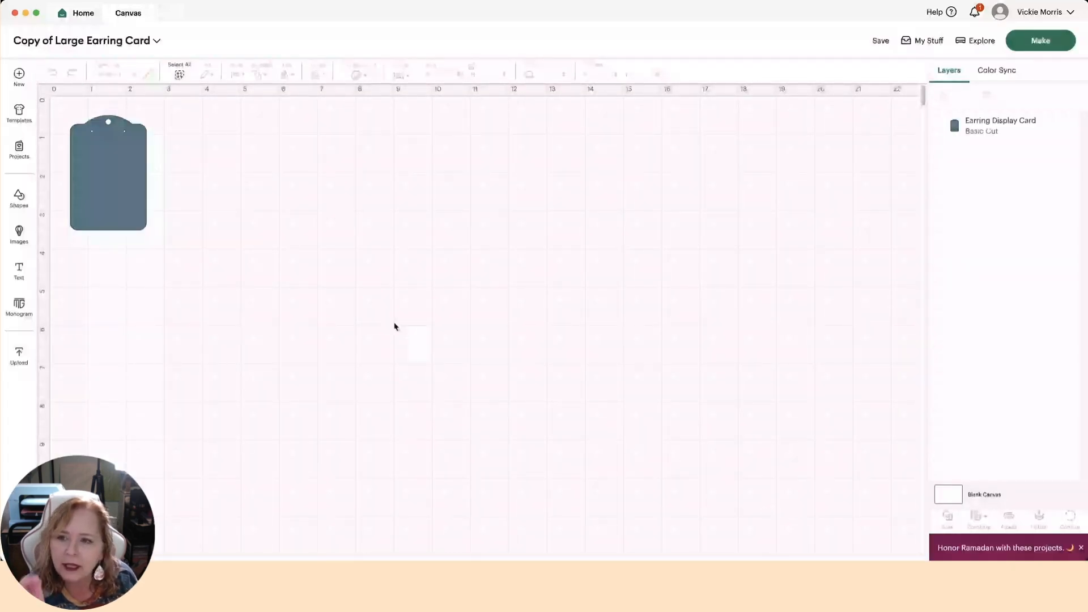
left_click_drag(97, 196, 540, 355)
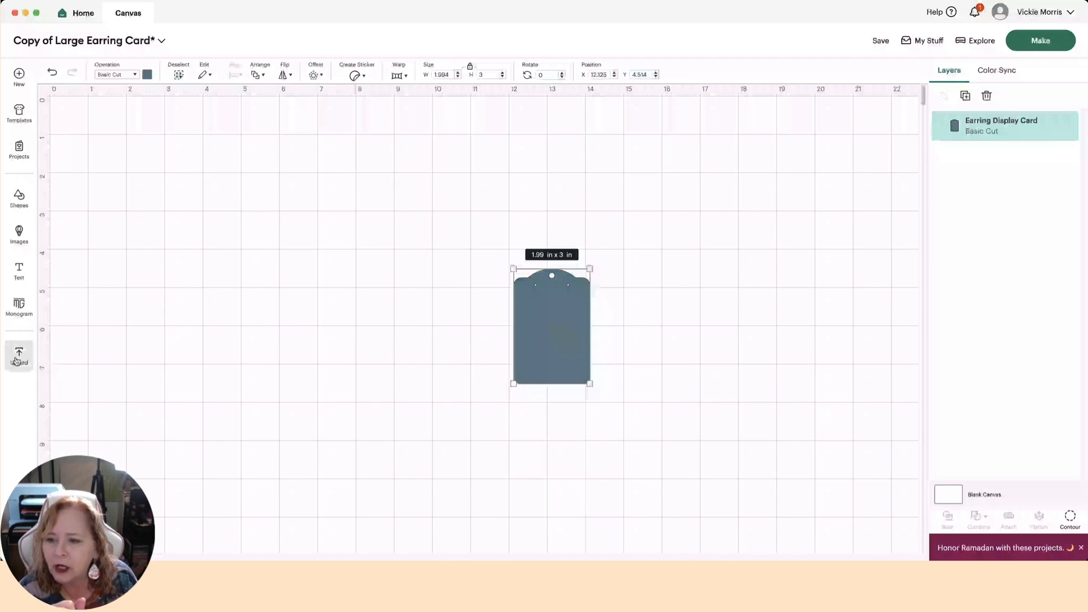
- Upload the round Rustic Cottage Studio logo image as a Flat Graphic and add it to the canvas
left_click(18, 357)
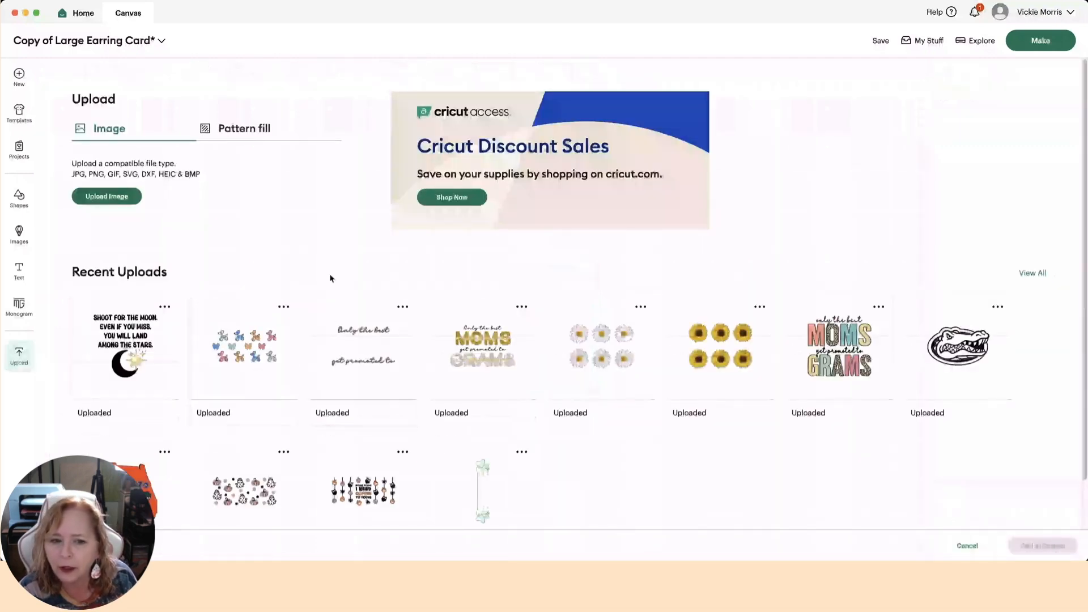
left_click(107, 198)
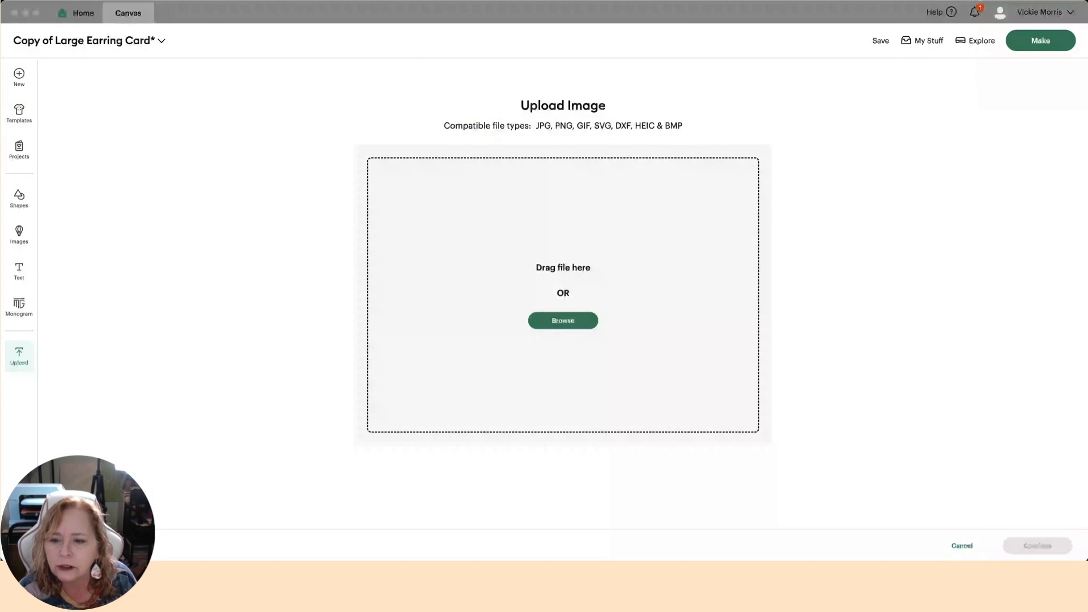
left_click(1038, 546)
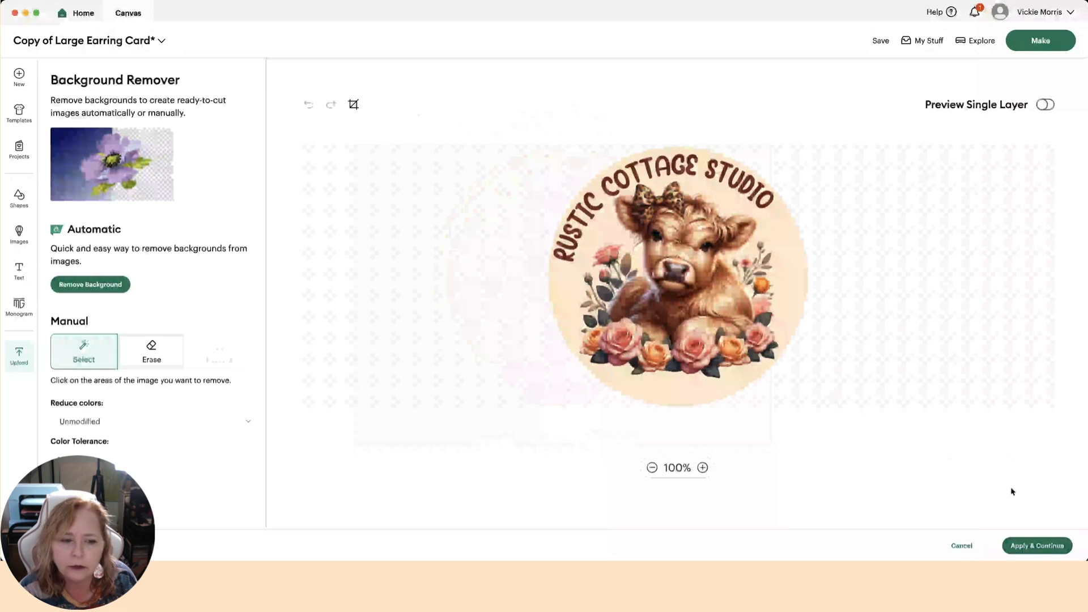
left_click(1038, 546)
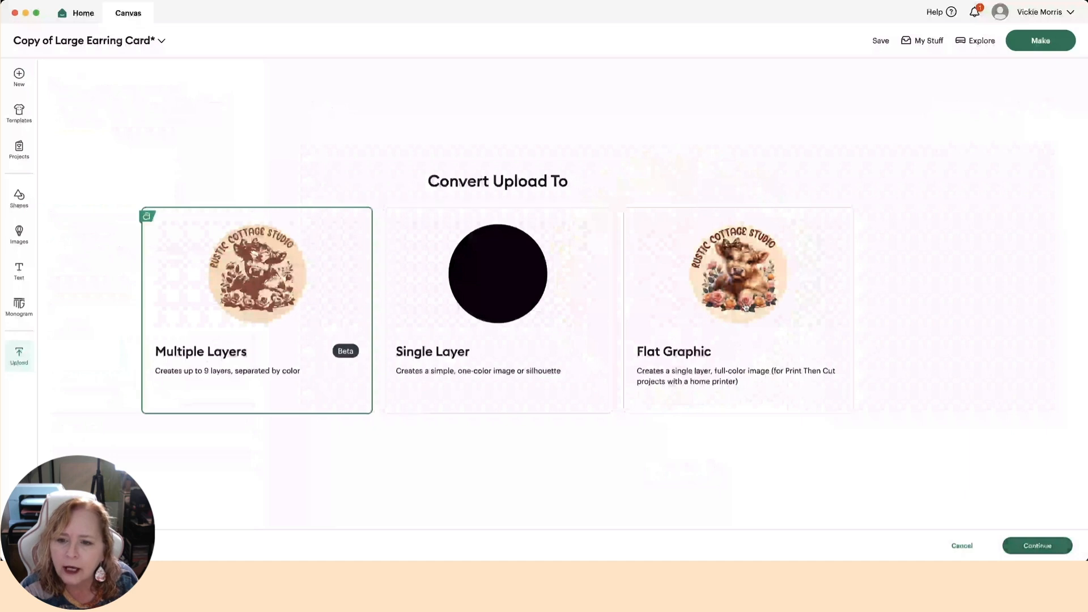
left_click(745, 307)
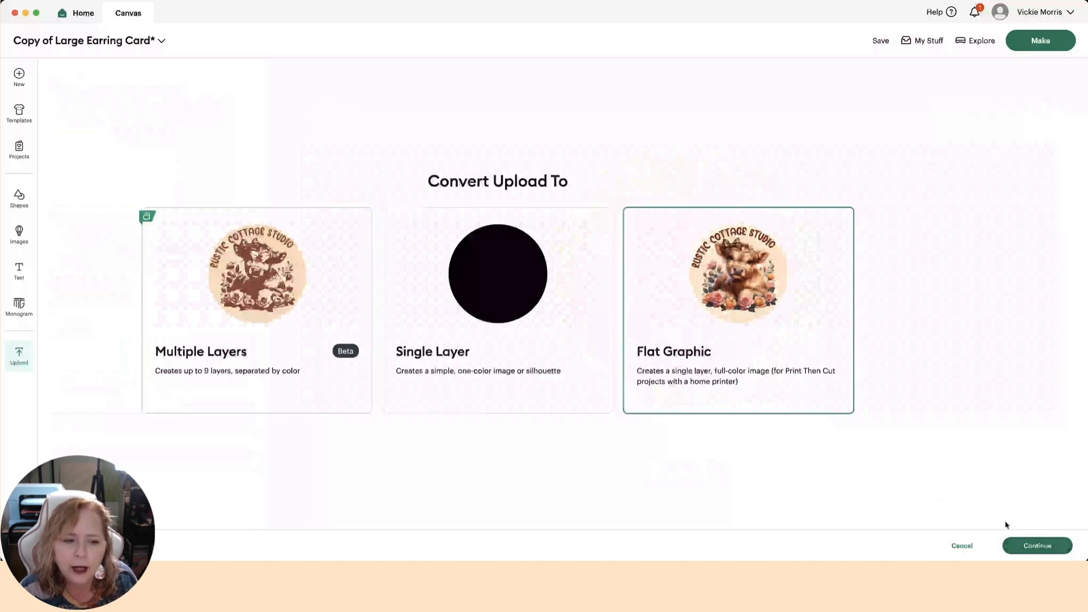
left_click(1039, 546)
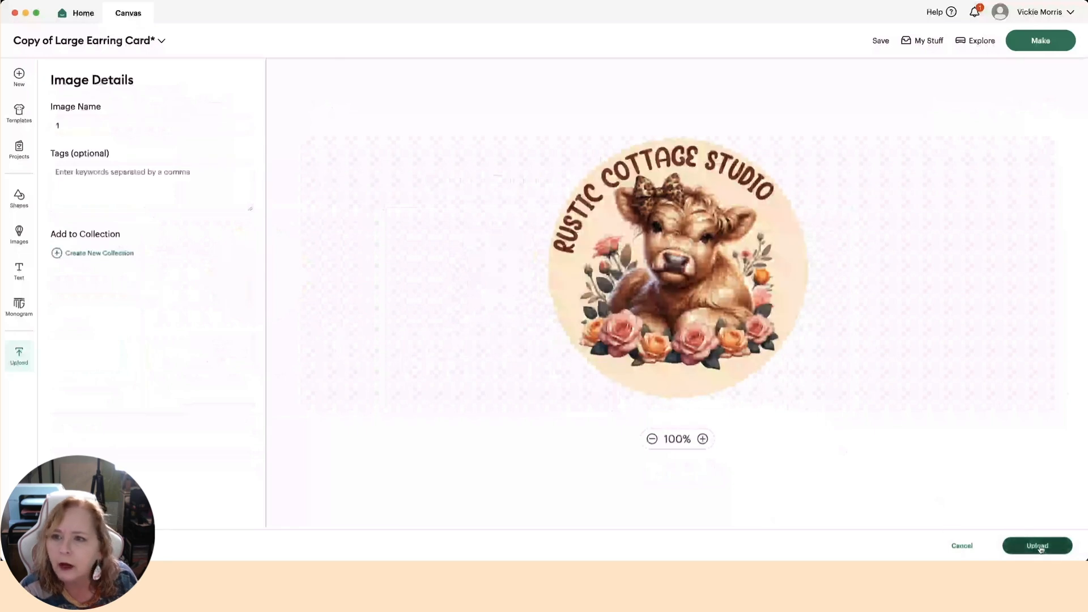
left_click(1040, 546)
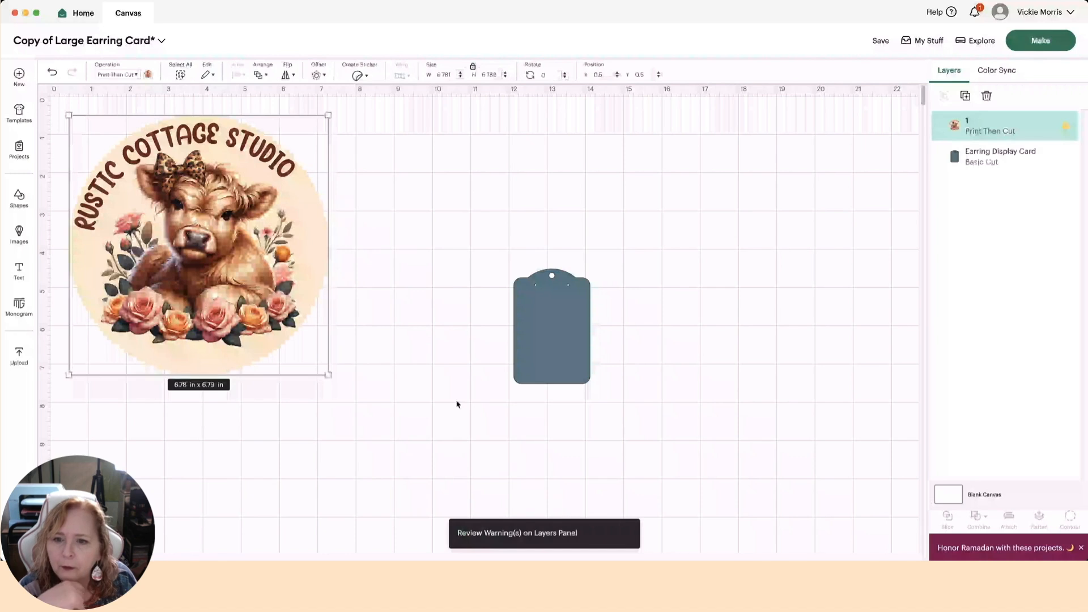
- Move the earring card to about X 11.03, Y 2.89 and shrink the logo to about 1.56 x 1.57 in
left_click_drag(515, 357, 516, 291)
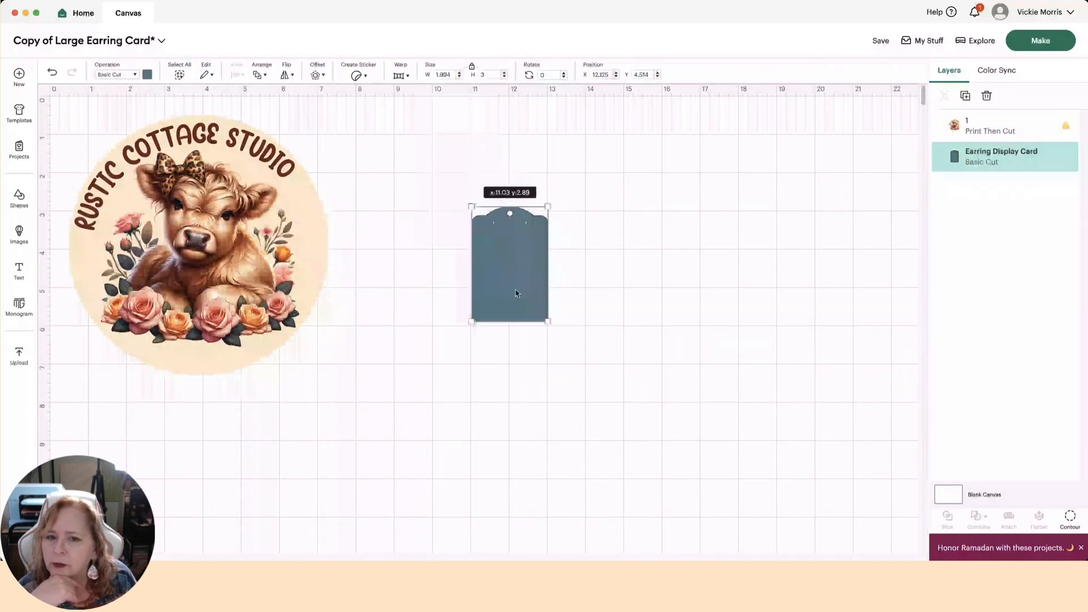
left_click(285, 224)
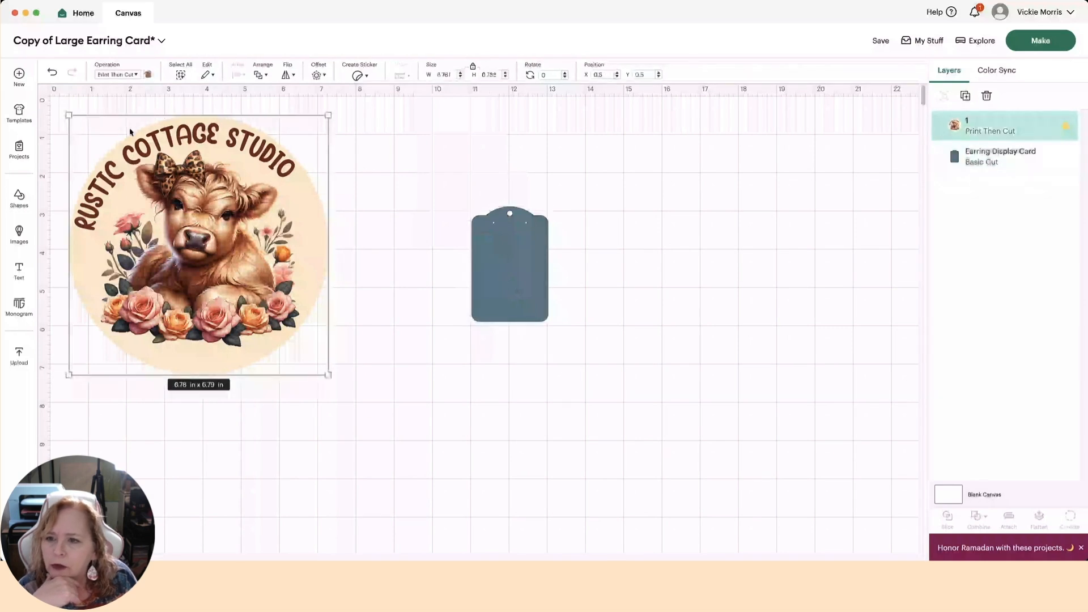
left_click_drag(65, 113, 289, 312)
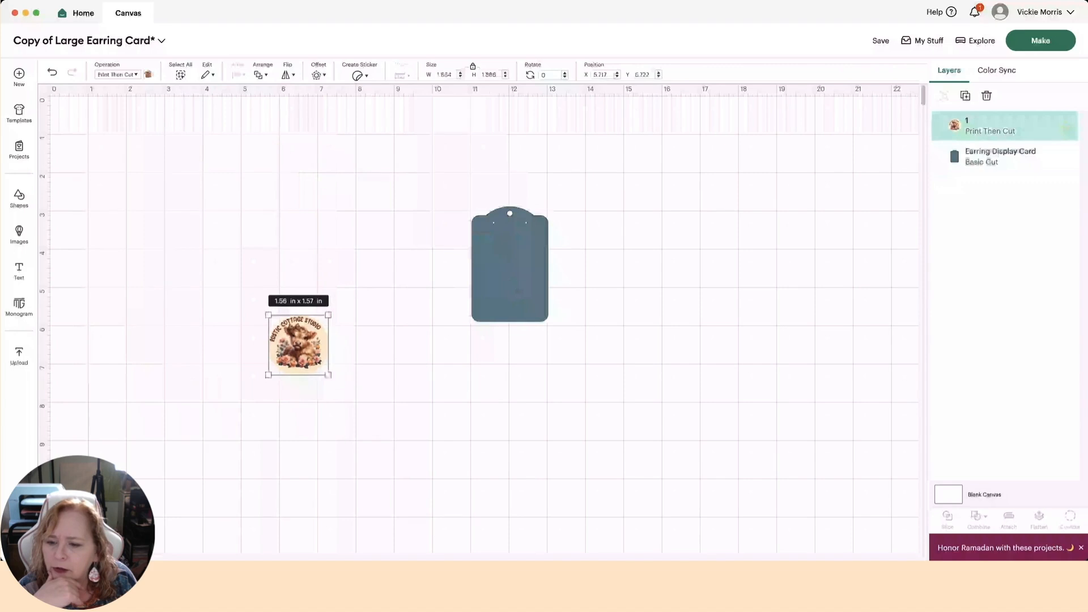
- Place the logo on the middle of the earring card and reduce it slightly so wider margins remain on both sides
key("super+plus")
key("super+plus")
key("super+plus")
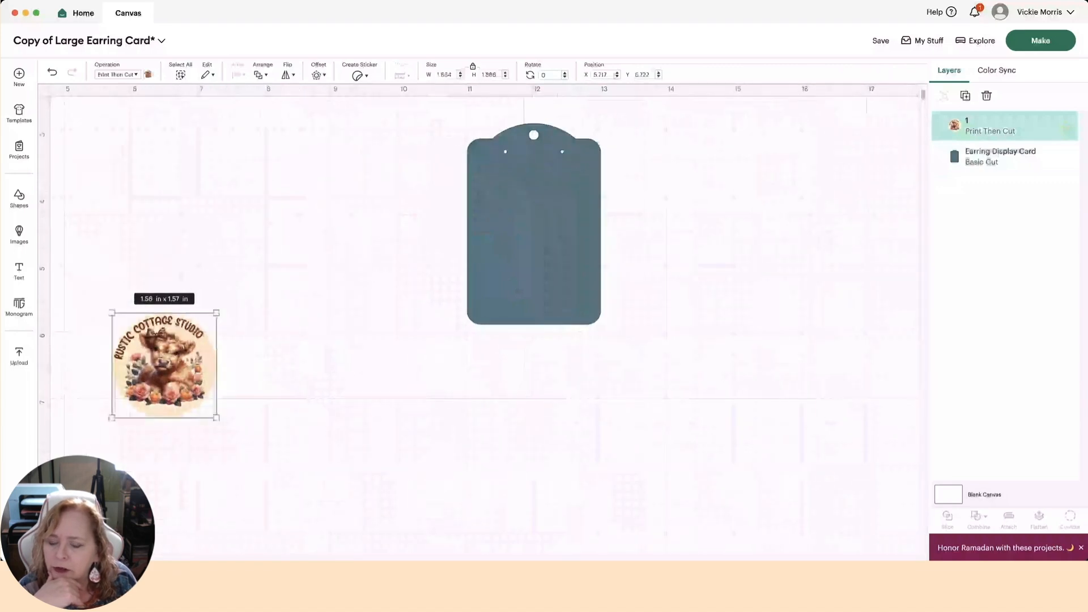
key("super+plus")
left_click_drag(109, 386, 532, 236)
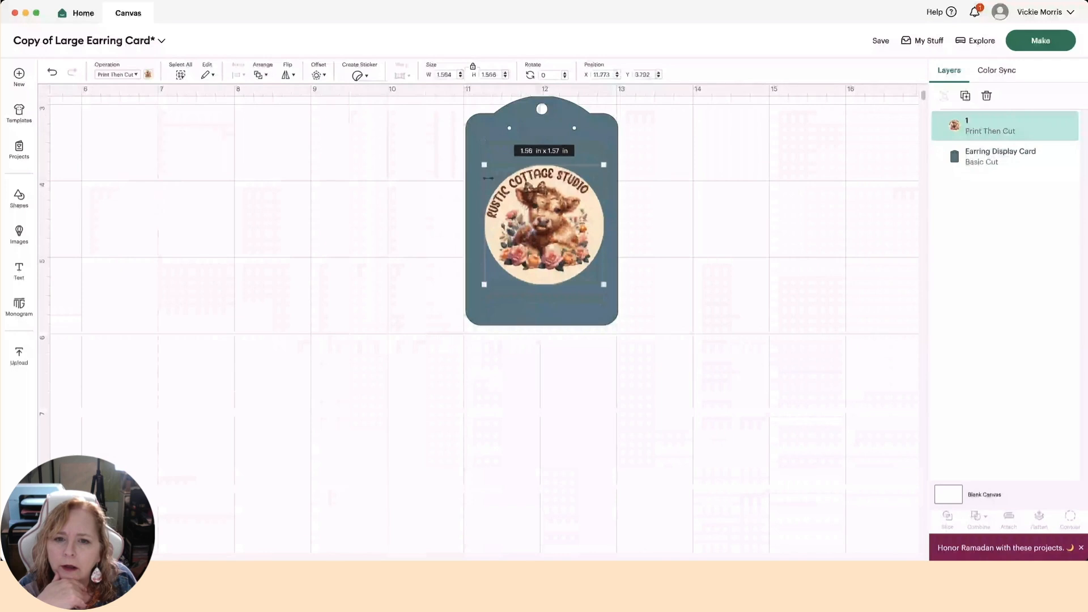
left_click_drag(486, 166, 500, 180)
left_click_drag(532, 227, 521, 225)
- Center the logo horizontally on the earring display card
left_click_drag(412, 210, 593, 251)
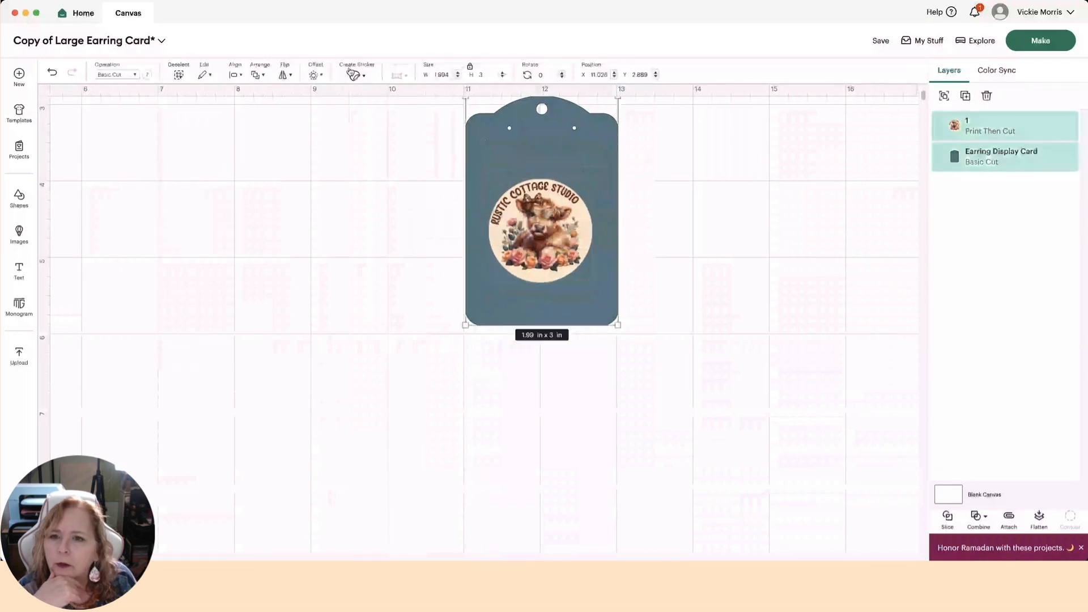
left_click(237, 77)
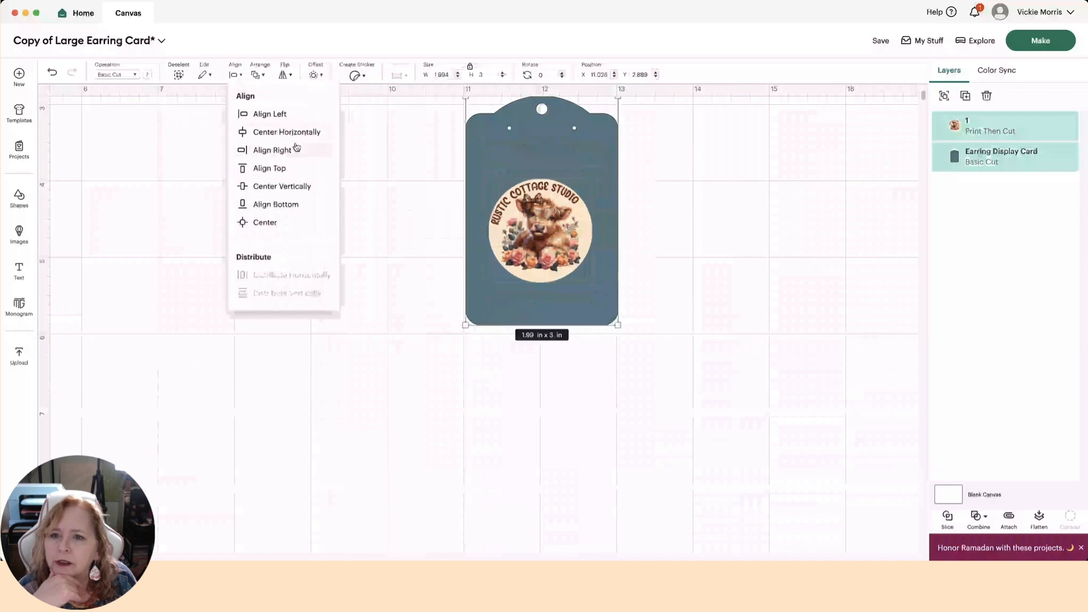
left_click(278, 134)
left_click(673, 236)
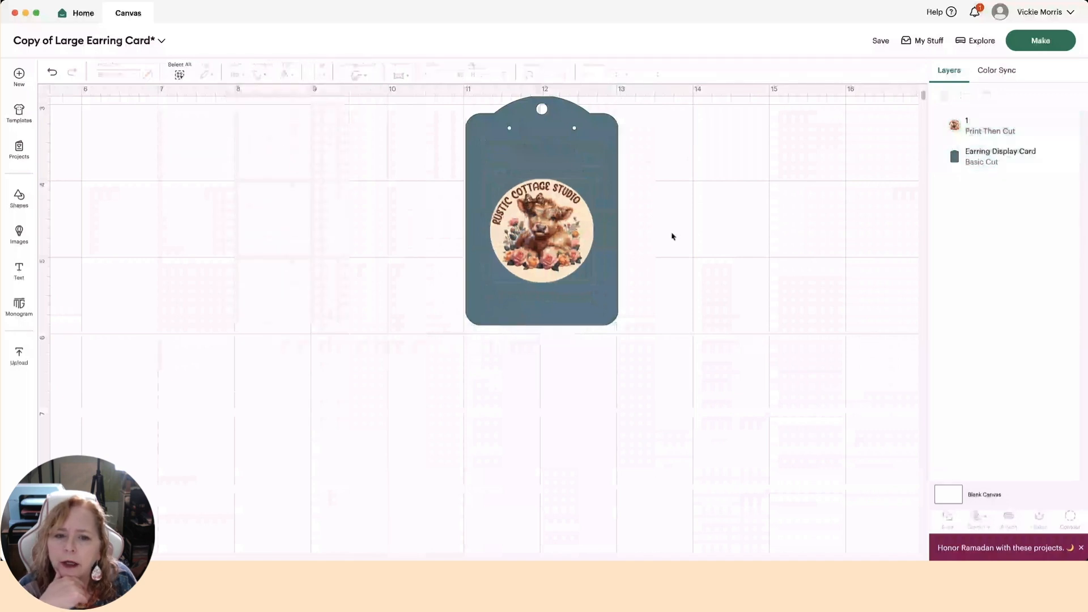
- Raise the logo slightly toward the earring holes and realign it horizontally with the card's center
left_click_drag(549, 227, 546, 215)
left_click_drag(400, 202, 611, 231)
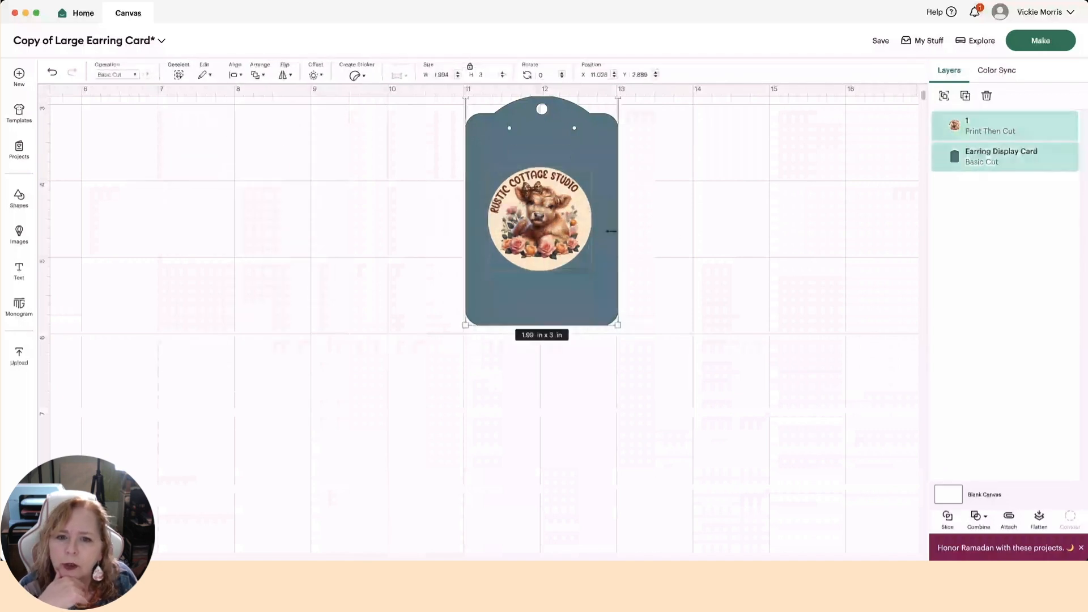
left_click(232, 78)
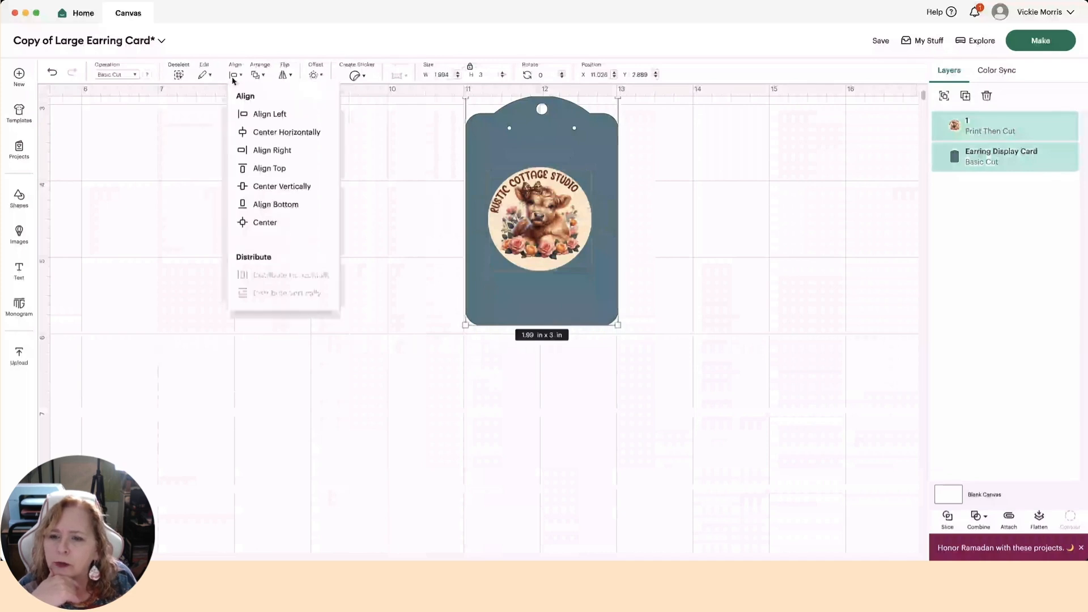
left_click(270, 130)
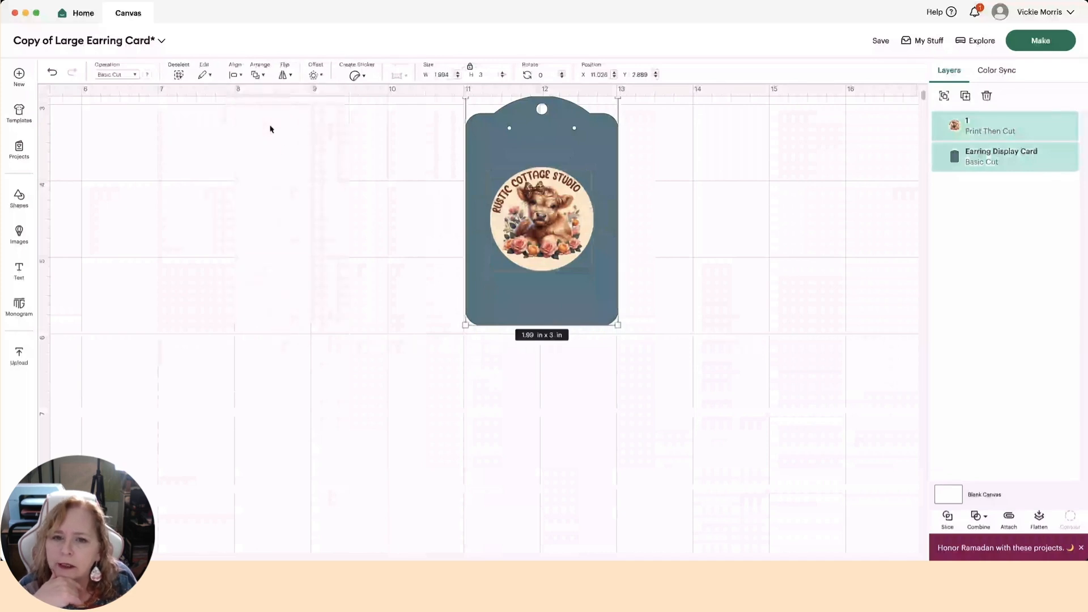
left_click(747, 253)
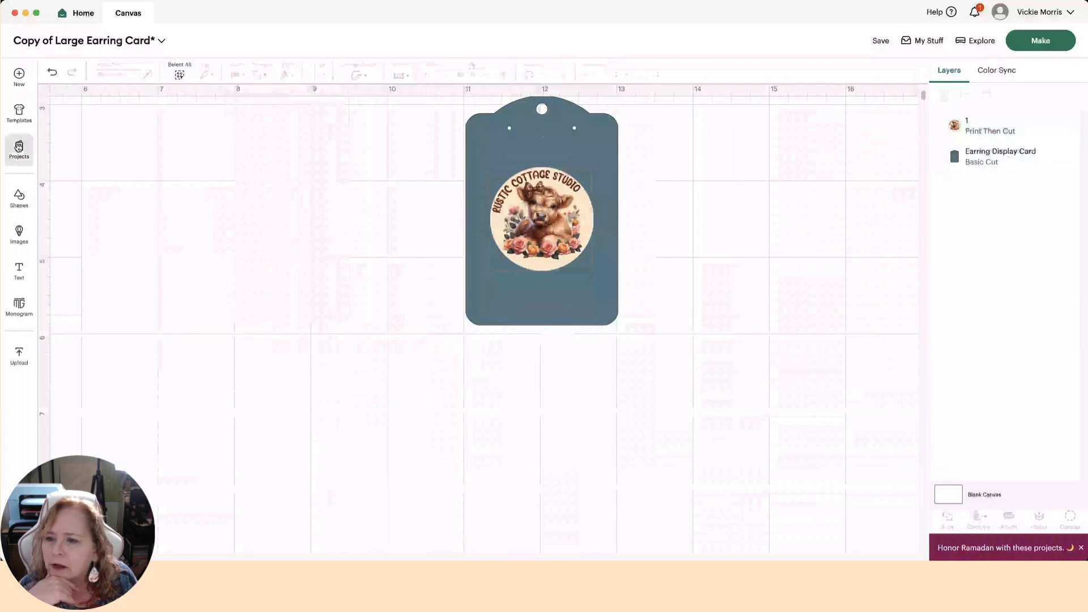
- Add a text object with the default wording and place it across the card below the logo, about 1.66 x 0.81 in
left_click(17, 276)
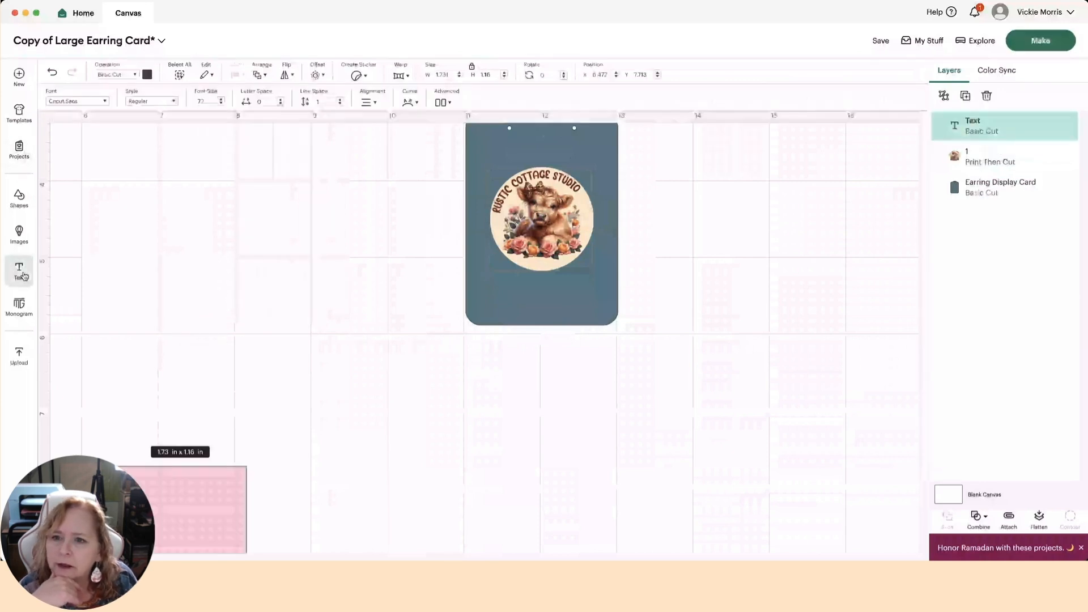
left_click(348, 498)
left_click_drag(238, 511, 600, 317)
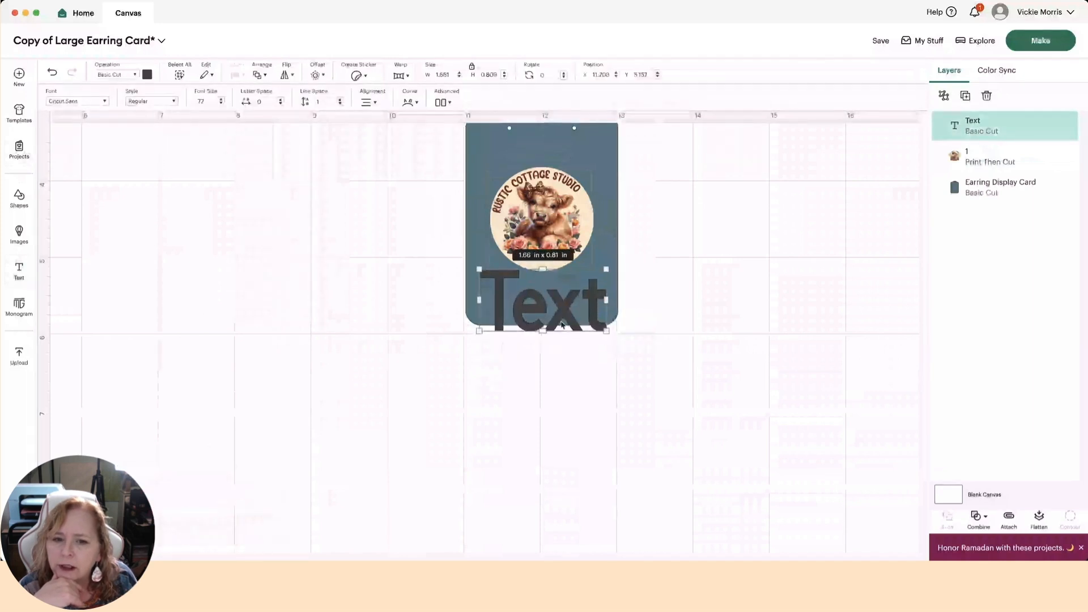
- Browse the system fonts for the text object and apply BFC Baguette
left_click(29, 266)
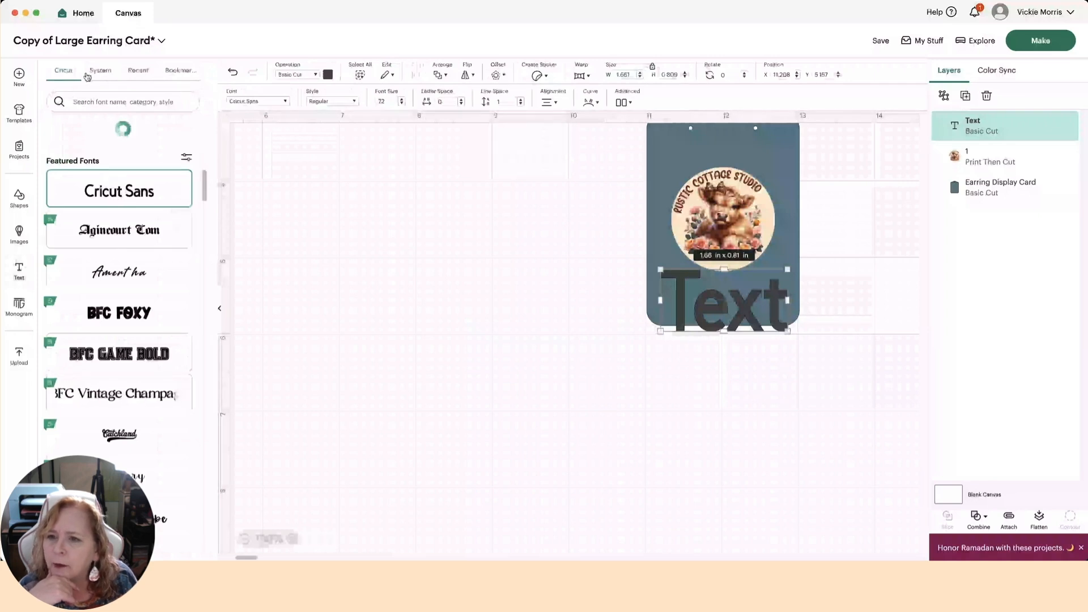
left_click(101, 73)
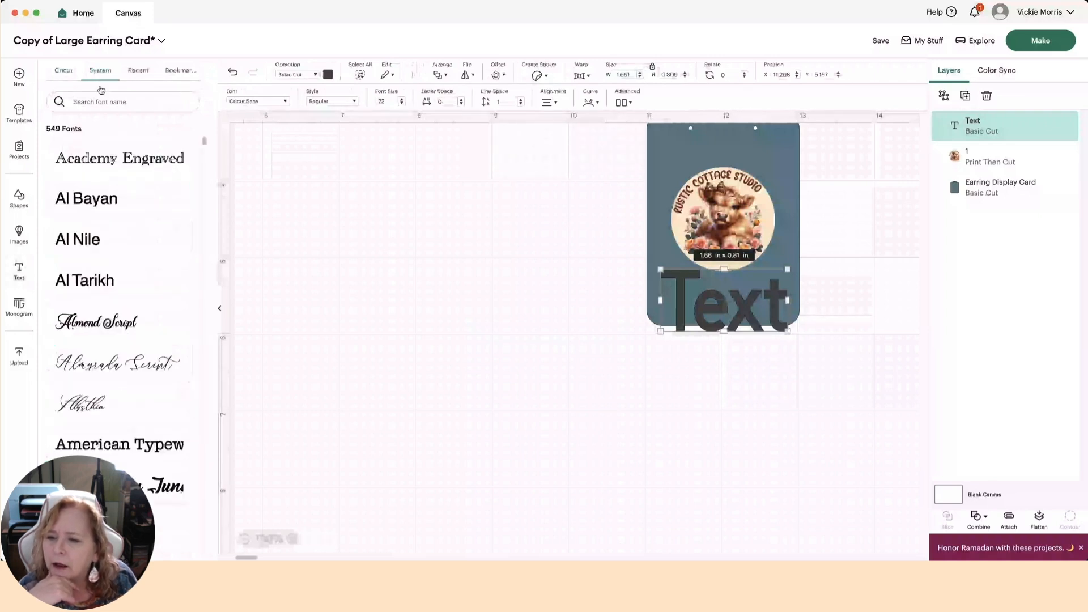
scroll(117, 297, "down", 3)
scroll(118, 297, "down", 10)
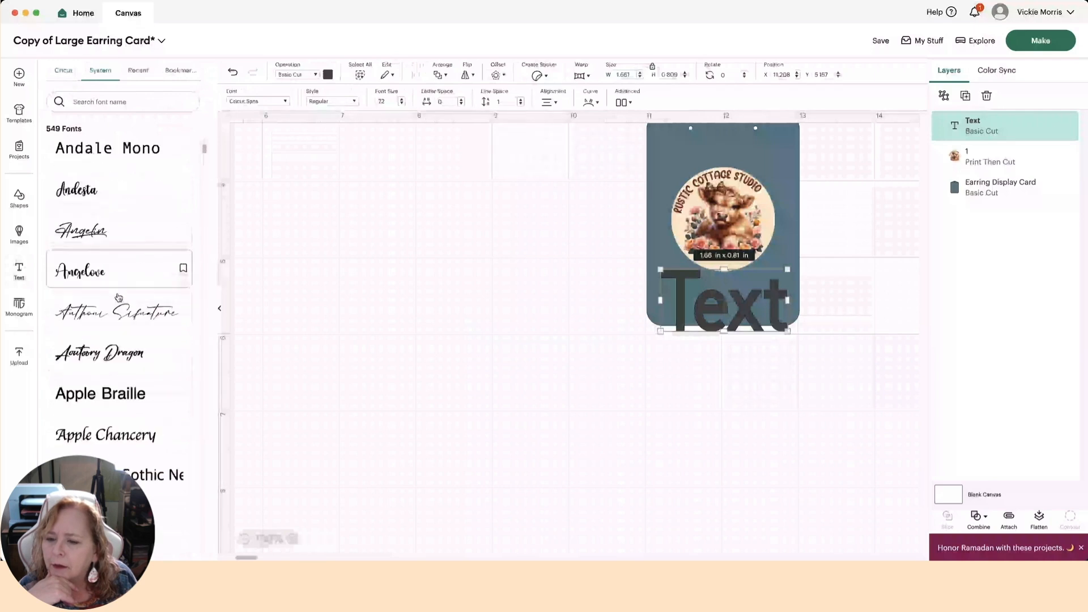
scroll(118, 298, "down", 10)
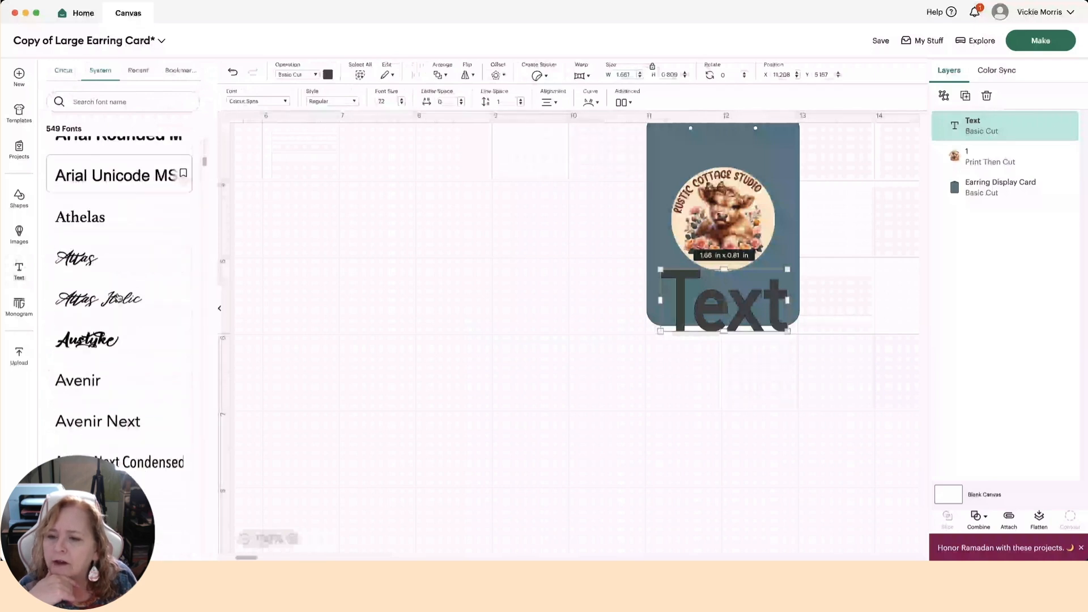
scroll(118, 295, "down", 5)
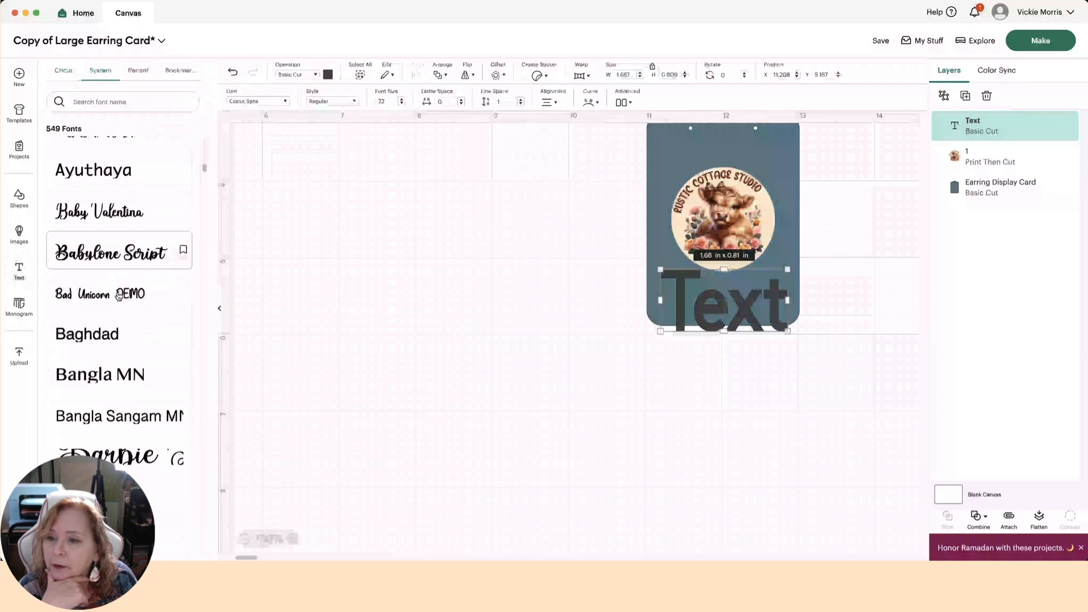
scroll(119, 296, "down", 10)
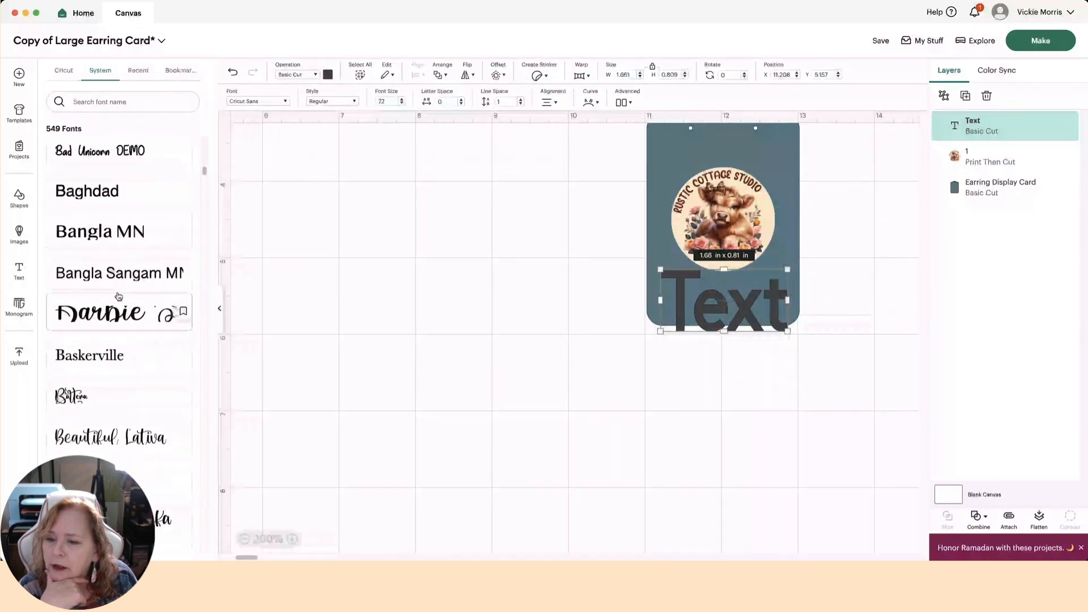
scroll(118, 296, "down", 3)
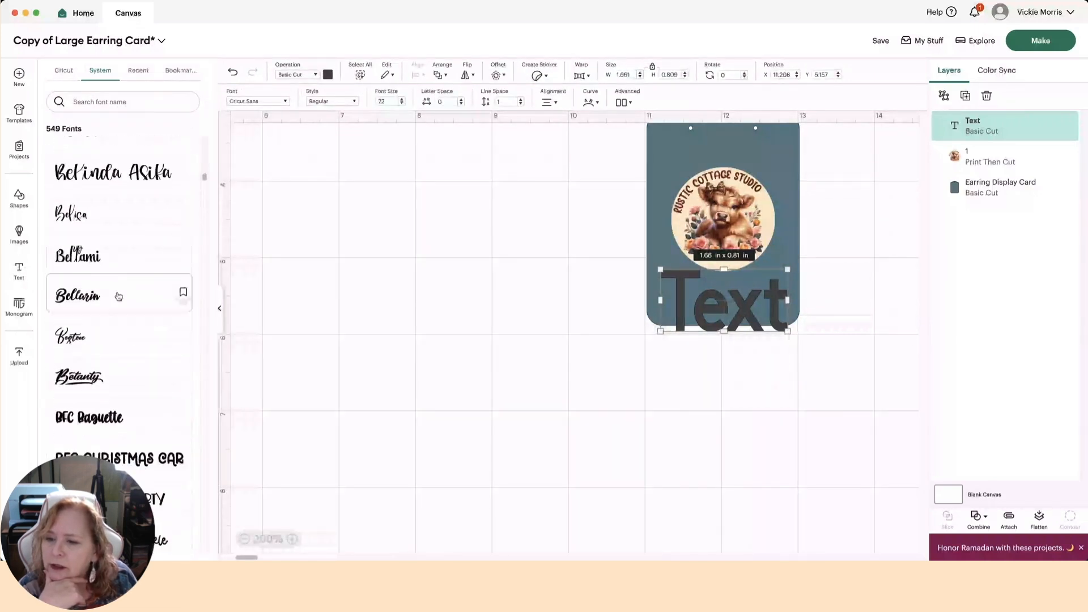
left_click(108, 344)
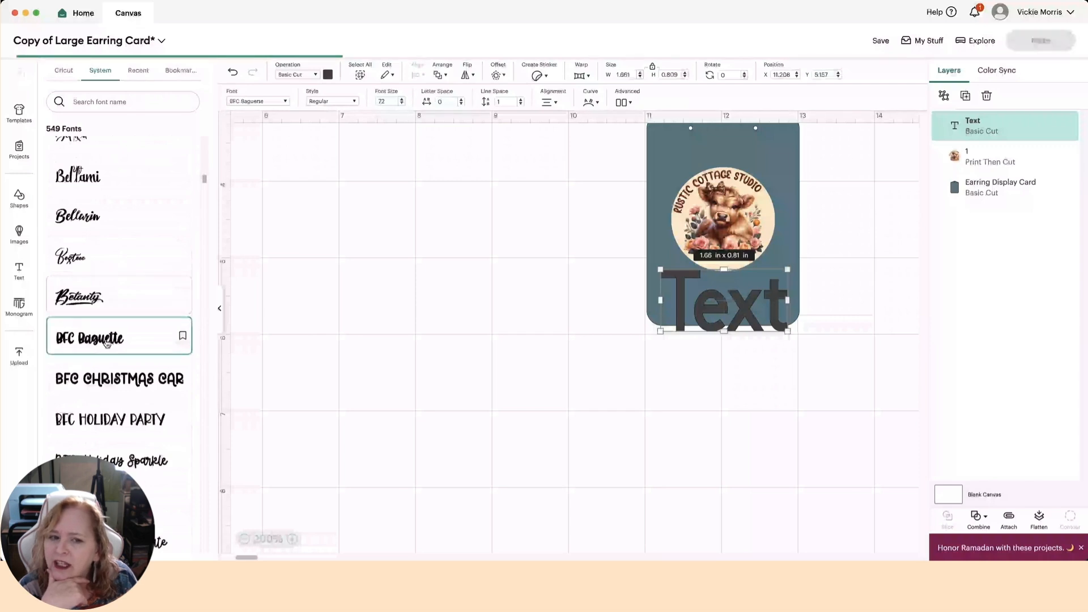
- Move the text off the card to about X 8.97, Y 6.46 and set its operation to Pen
left_click_drag(718, 319, 691, 411)
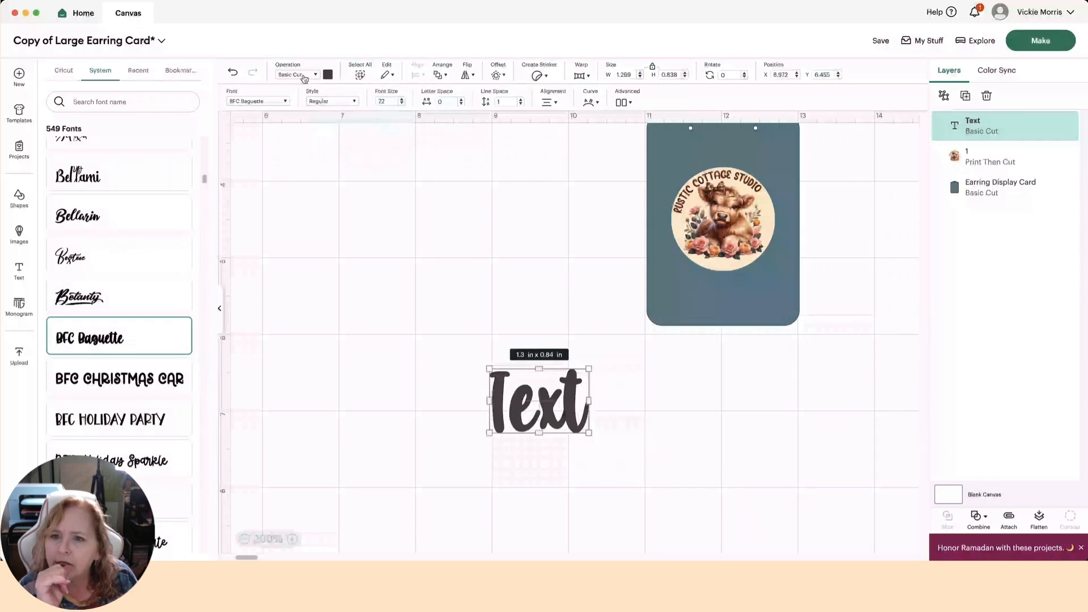
left_click(304, 75)
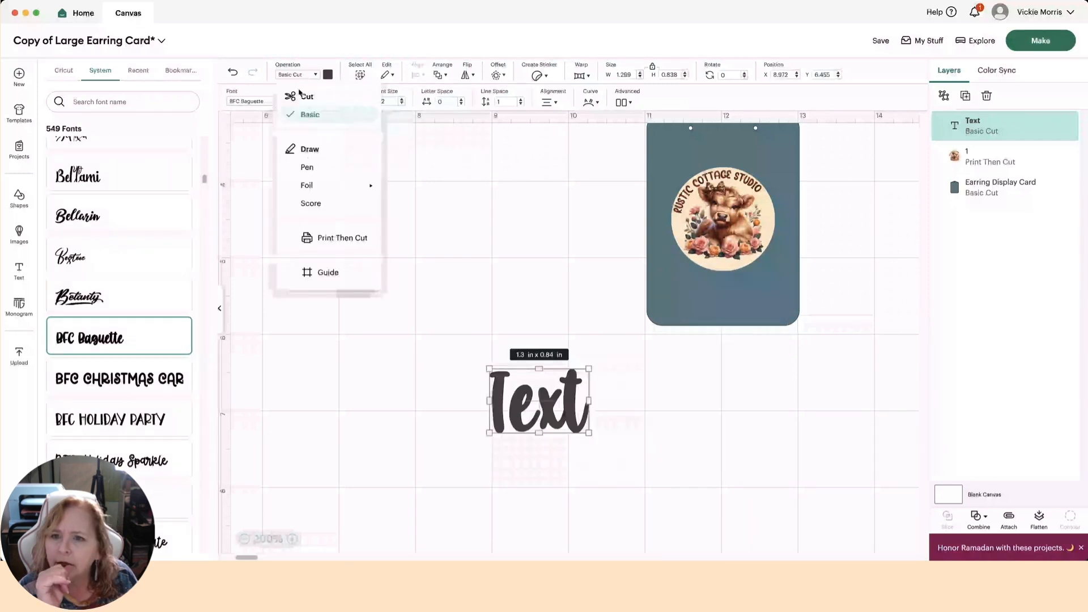
left_click(315, 168)
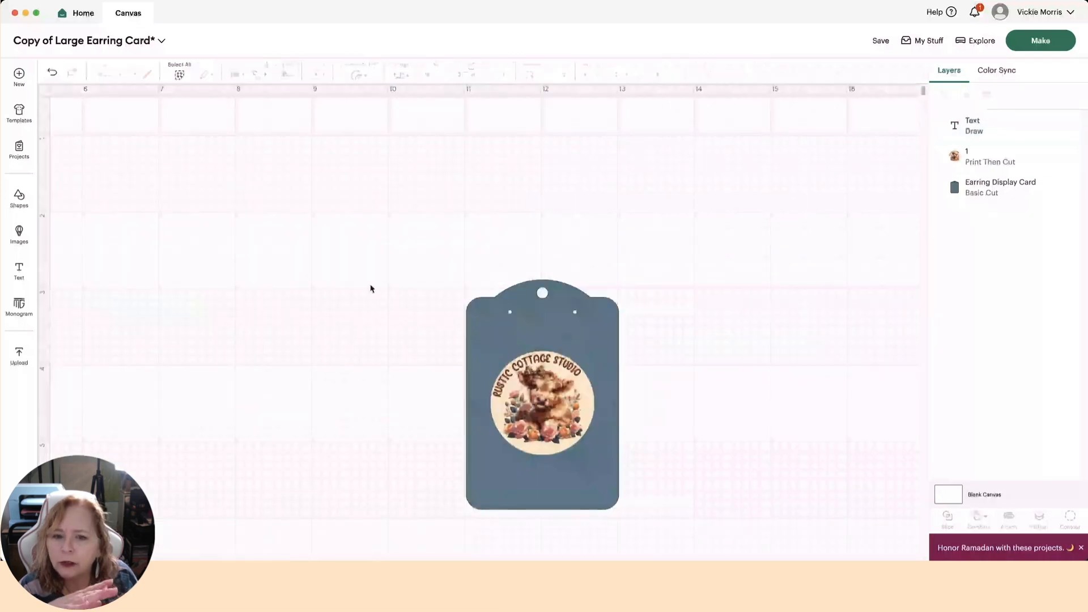
- Search the system fonts for "wri" and apply Handwritten to the text object, keeping its operation set to Pen
scroll(371, 289, "down", 5)
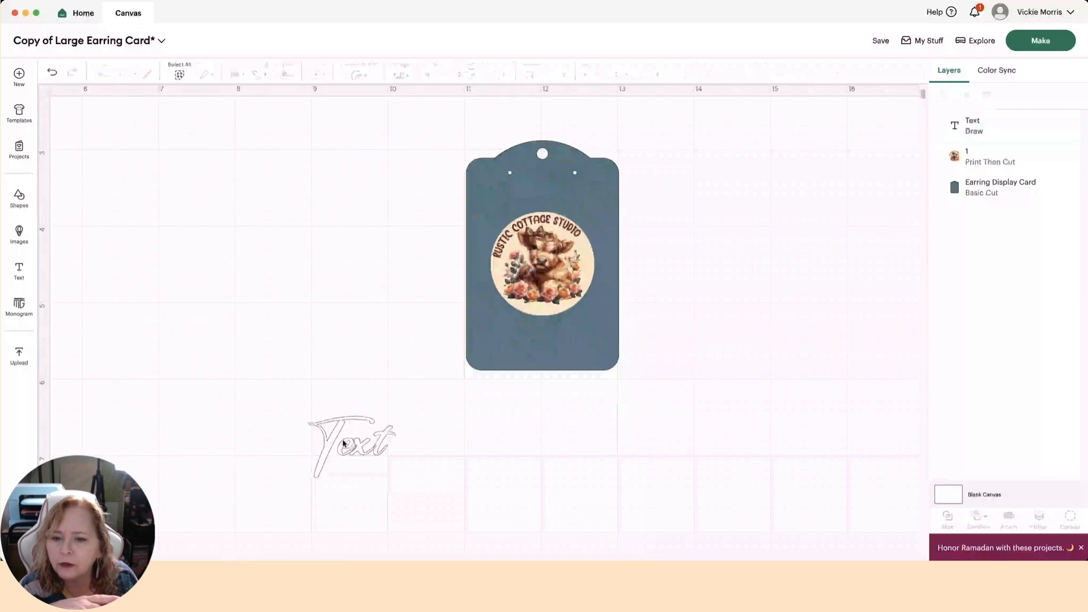
left_click(342, 444)
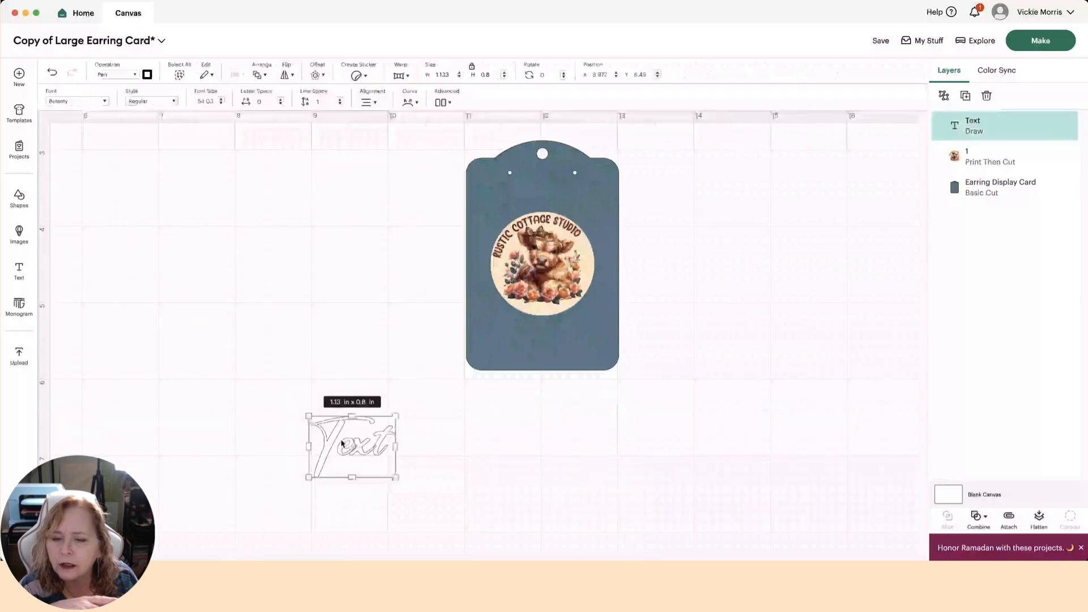
left_click(102, 102)
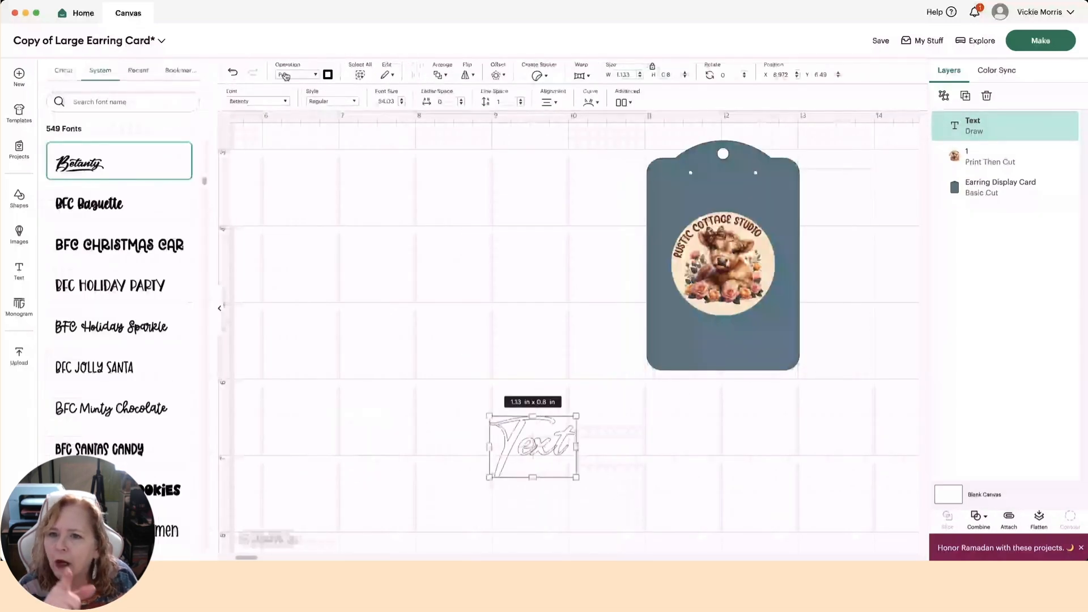
scroll(110, 242, "up", 10)
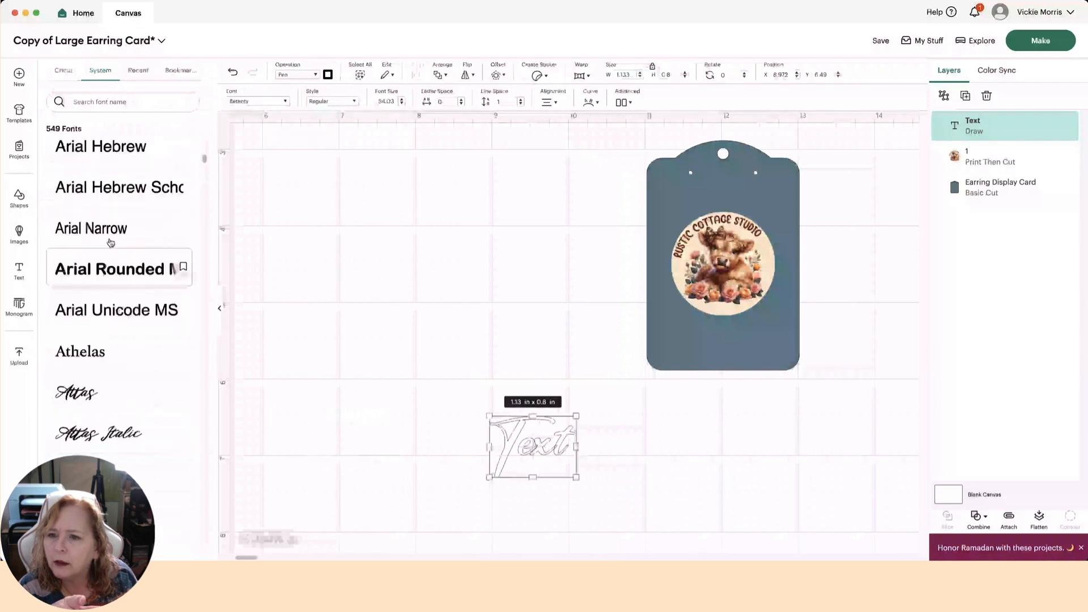
scroll(110, 243, "up", 5)
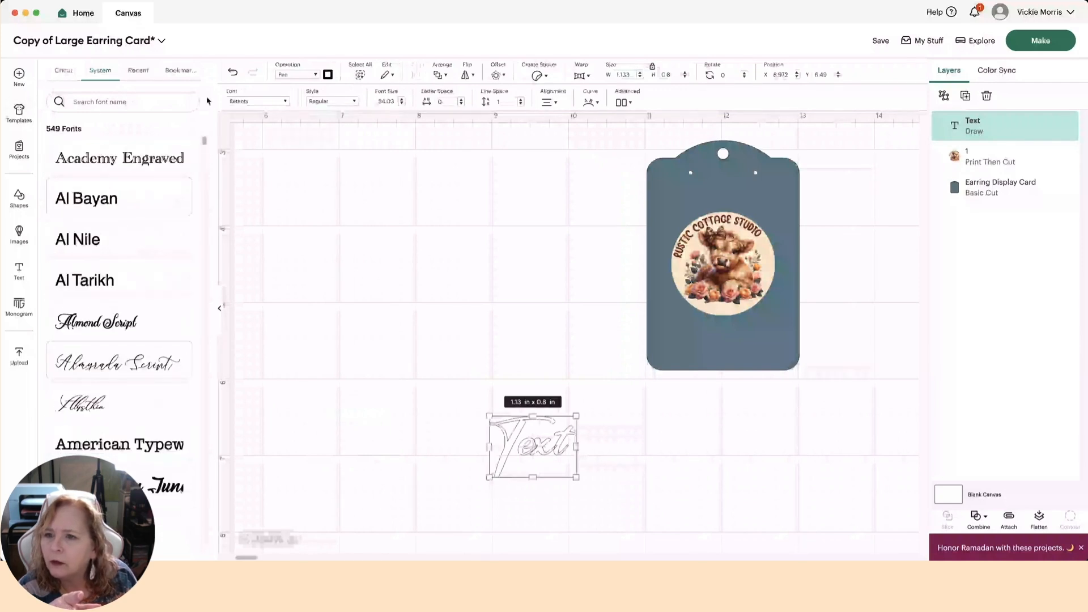
left_click(121, 101)
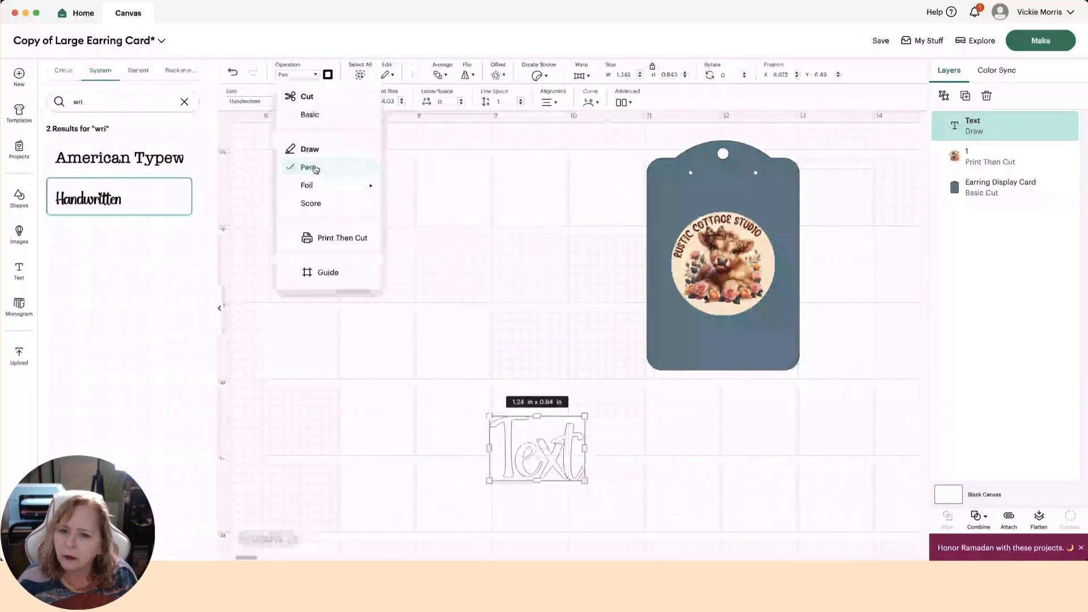
left_click(309, 167)
left_click(322, 102)
left_click(327, 119)
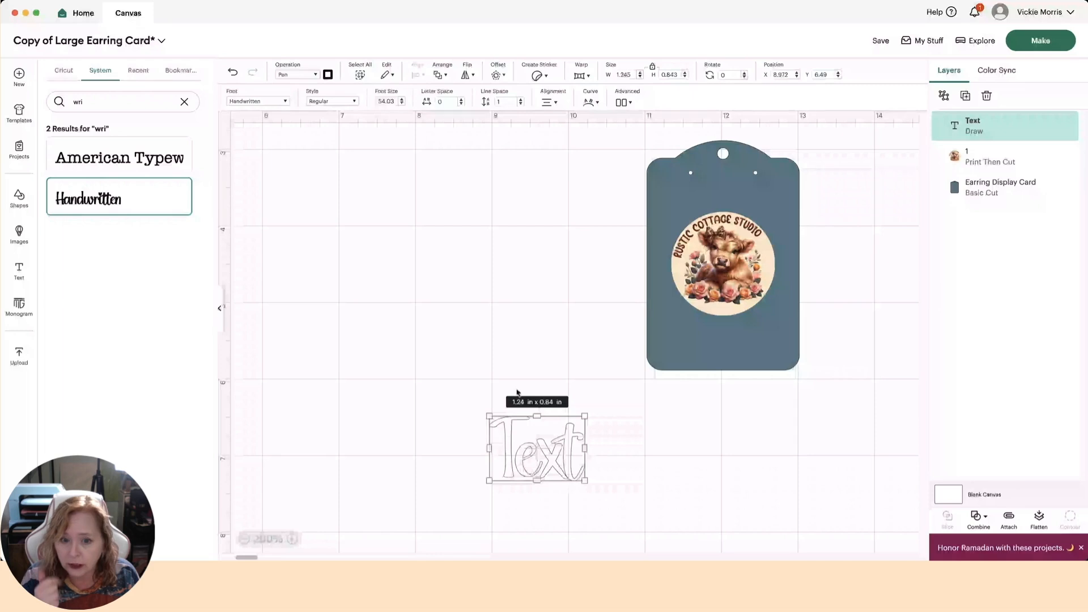
- Delete the pen-drawn text object from the canvas and move the logo slightly lower on the card
left_click(453, 415)
left_click_drag(275, 407, 402, 503)
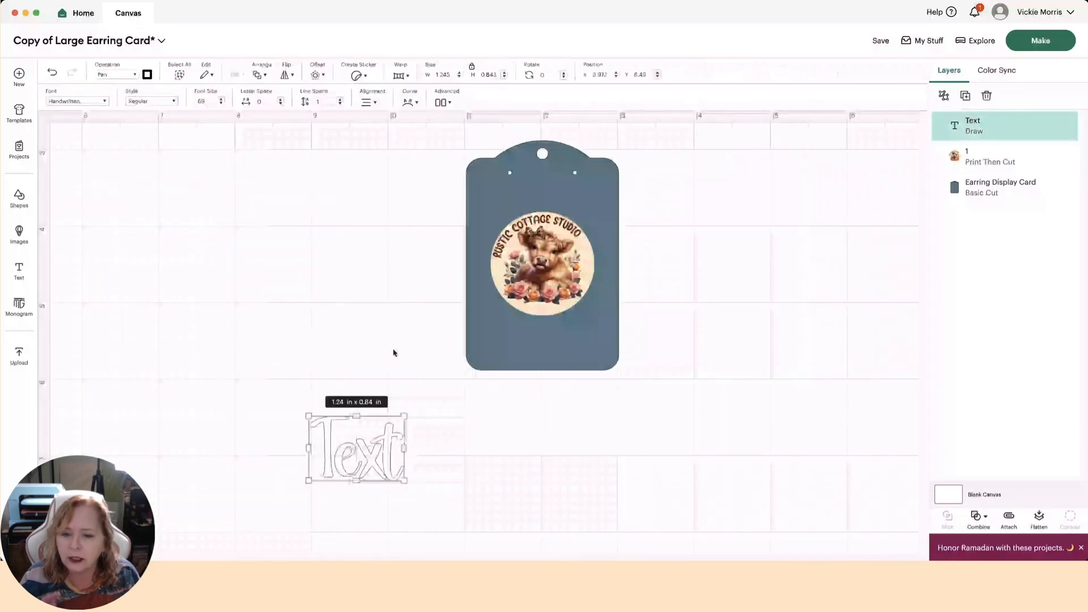
key("Delete")
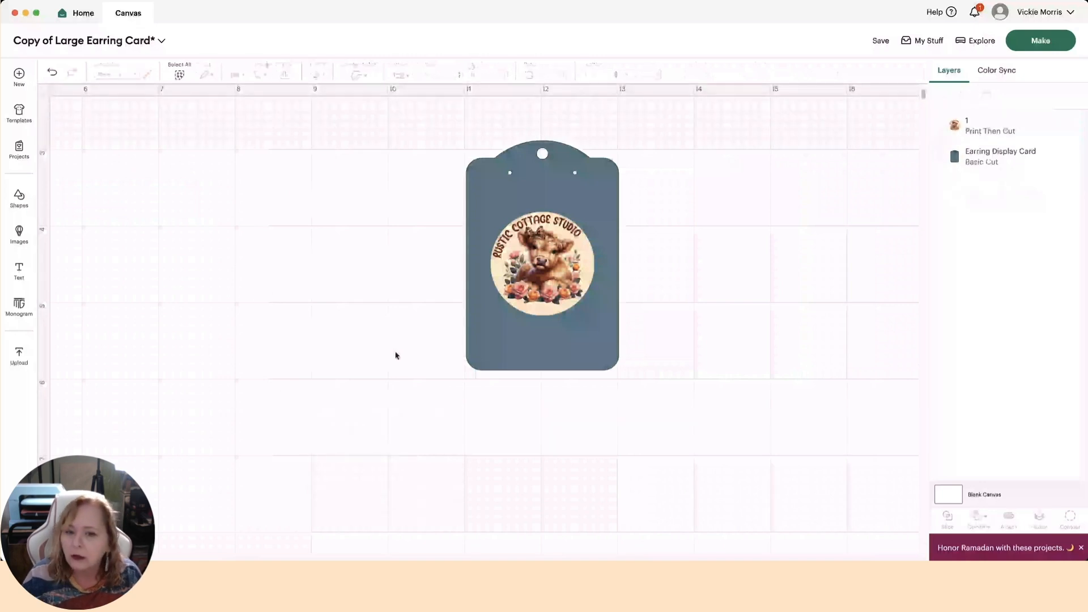
mouse_move(535, 258)
left_mouse_down()
mouse_move(534, 275)
mouse_move(533, 263)
left_mouse_up()
left_click(369, 272)
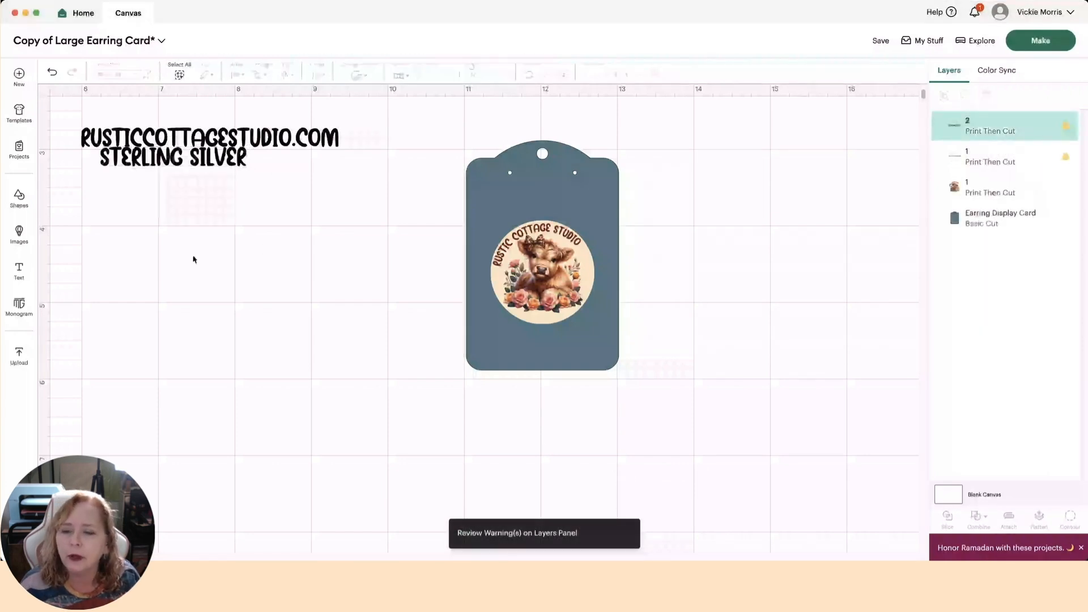
- Place the STERLING SILVER image on the card between the earring holes and the logo, resized to about 1.25 x 0.17 in
left_click_drag(178, 162, 548, 205)
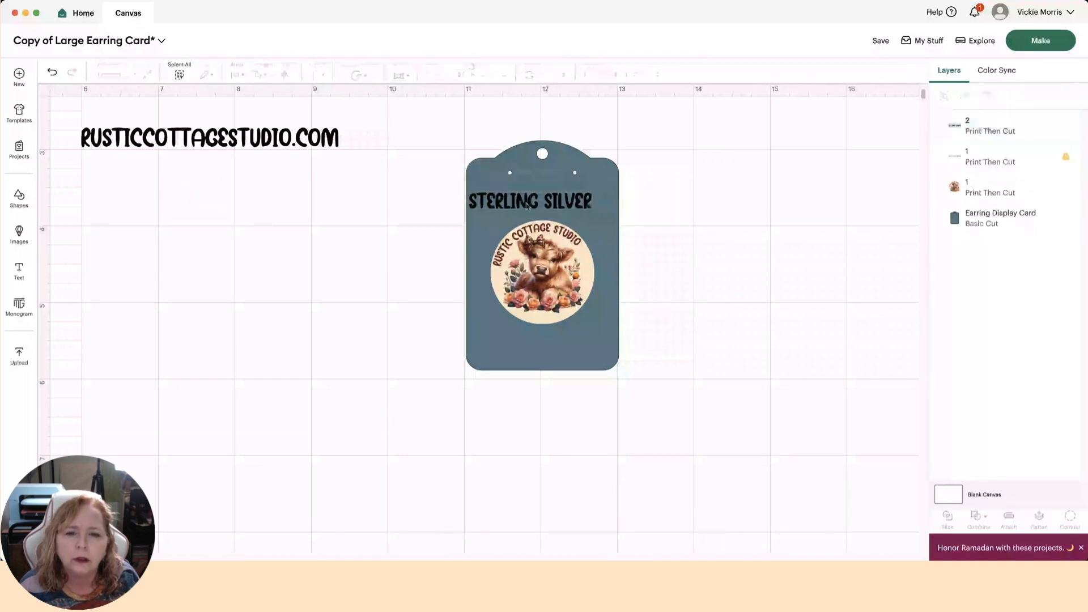
left_click_drag(527, 205, 549, 196)
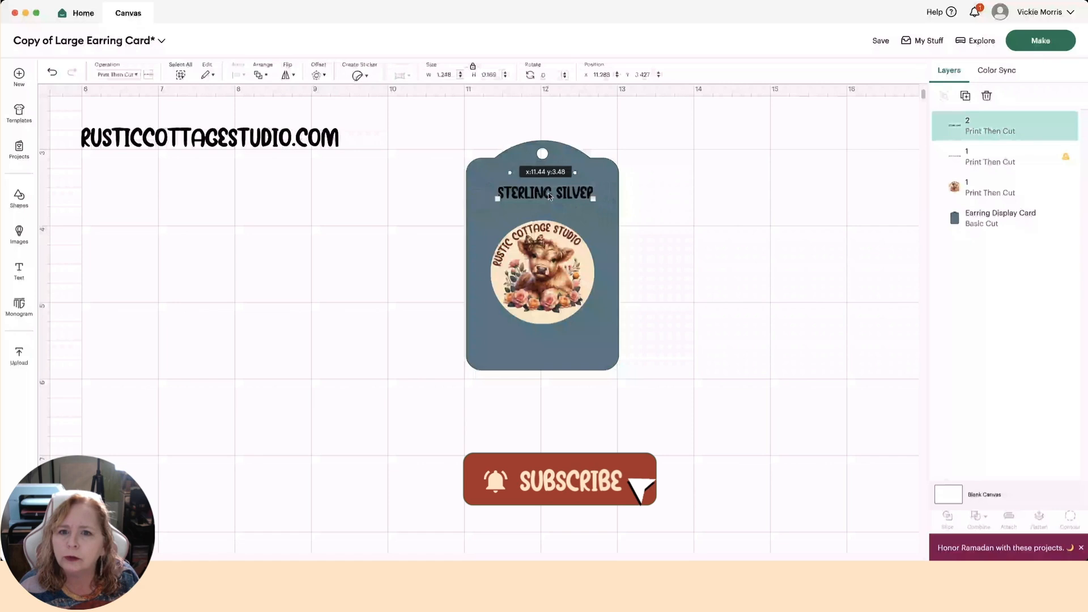
left_click_drag(549, 196, 549, 196)
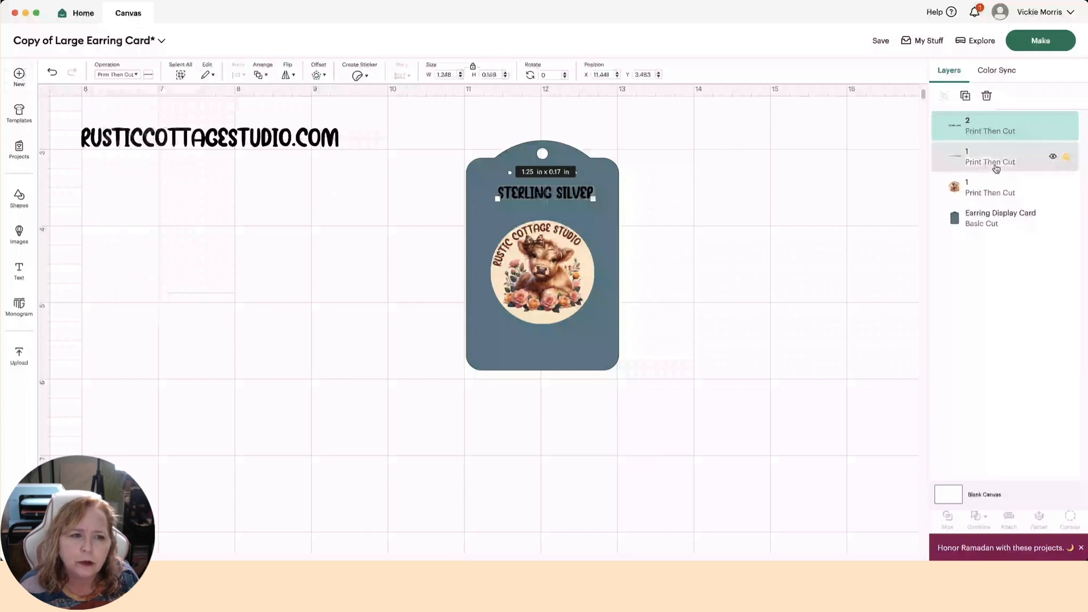
- Move the RUSTICCOTTAGESTUDIO.COM image onto the card below the logo and shrink it to about 1.73 in wide
left_click(1066, 158)
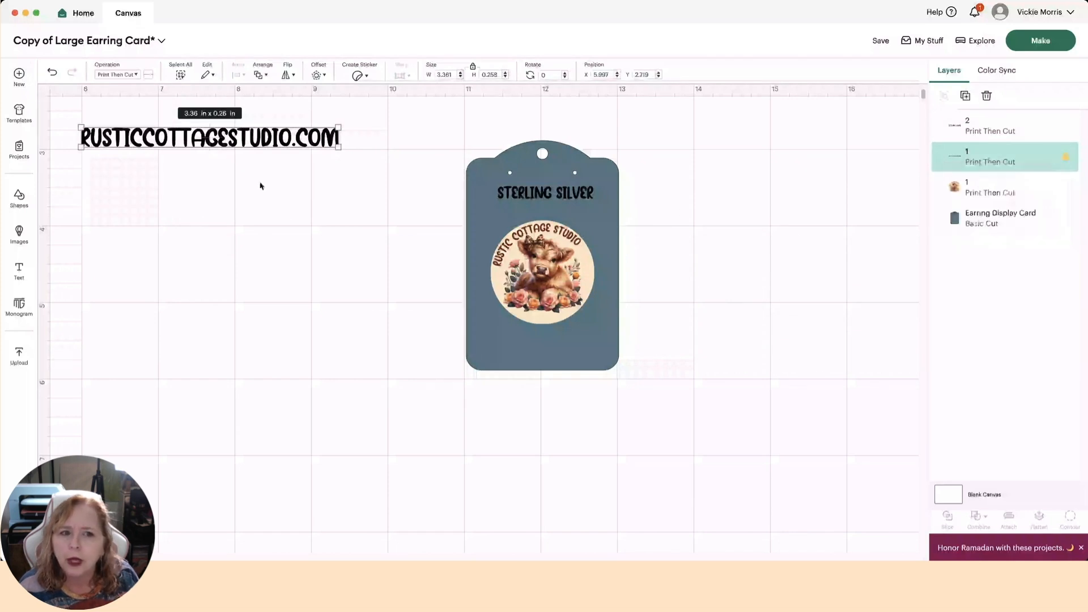
left_click(132, 217)
left_click_drag(173, 141, 570, 354)
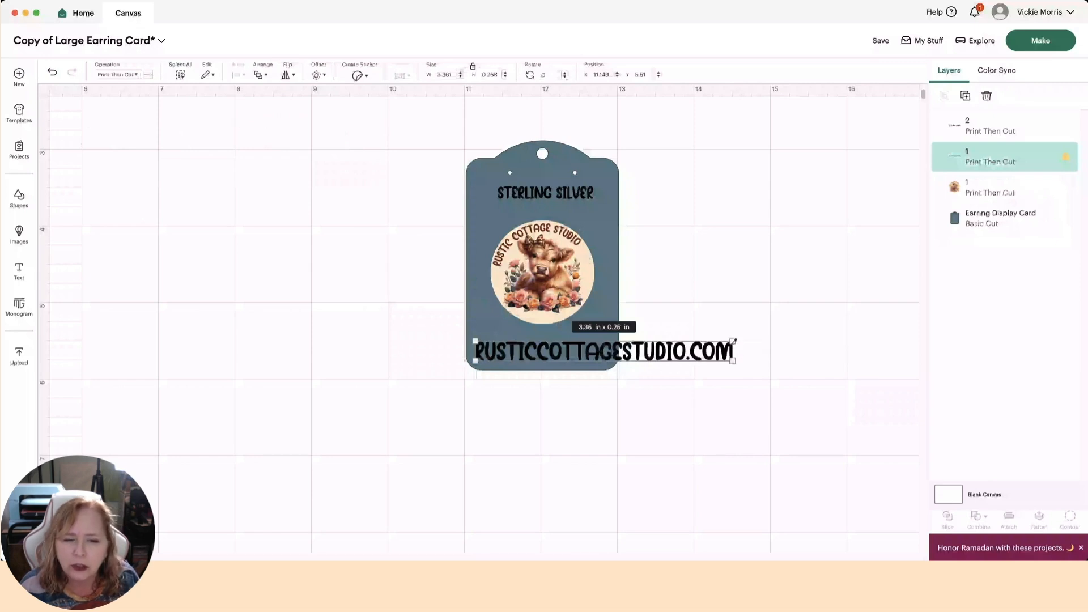
left_click_drag(733, 360, 557, 363)
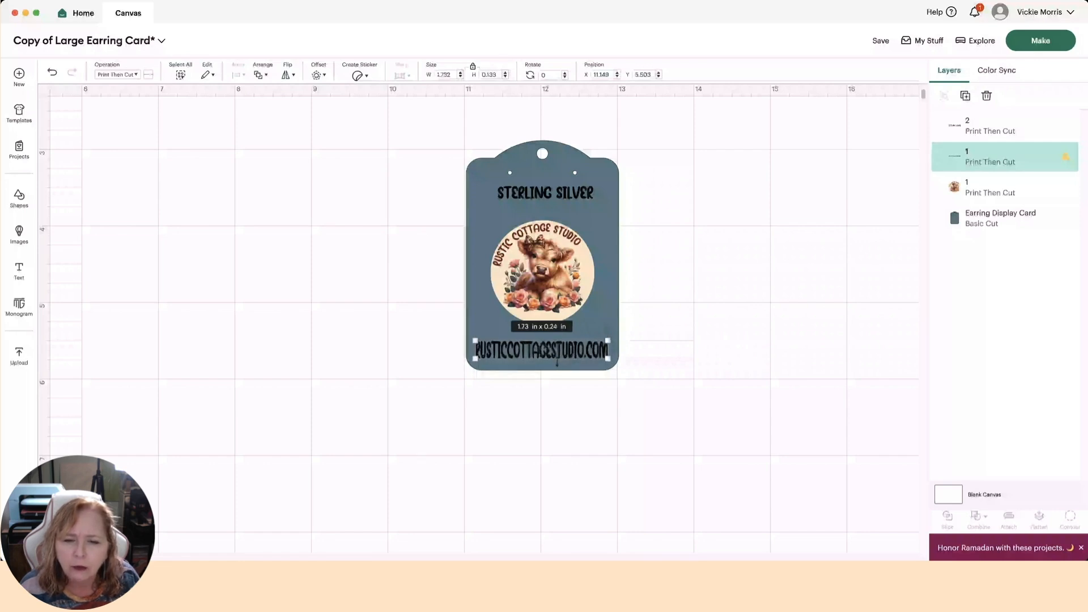
- Reduce the website image's height to about 0.2 in and center it close to the card's lower edge
left_click(638, 364)
left_click_drag(534, 354, 566, 347)
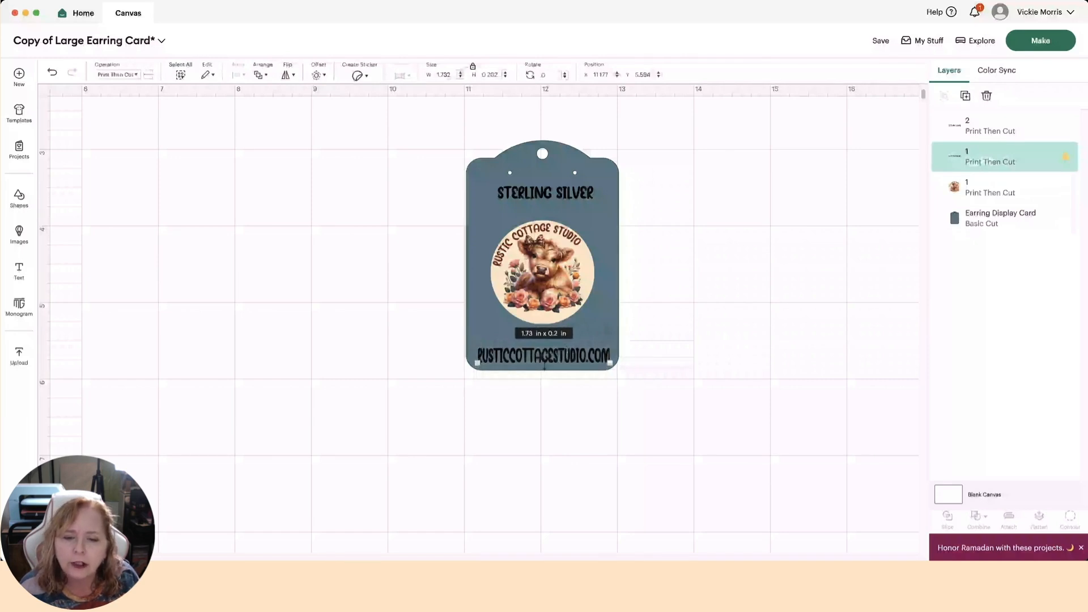
left_click(697, 360)
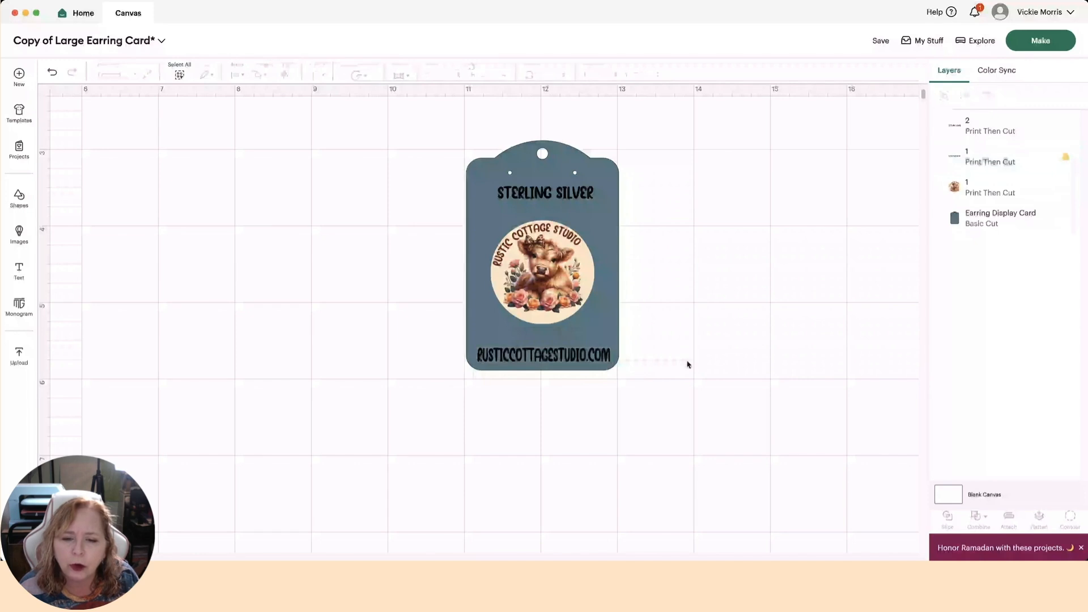
left_click(550, 361)
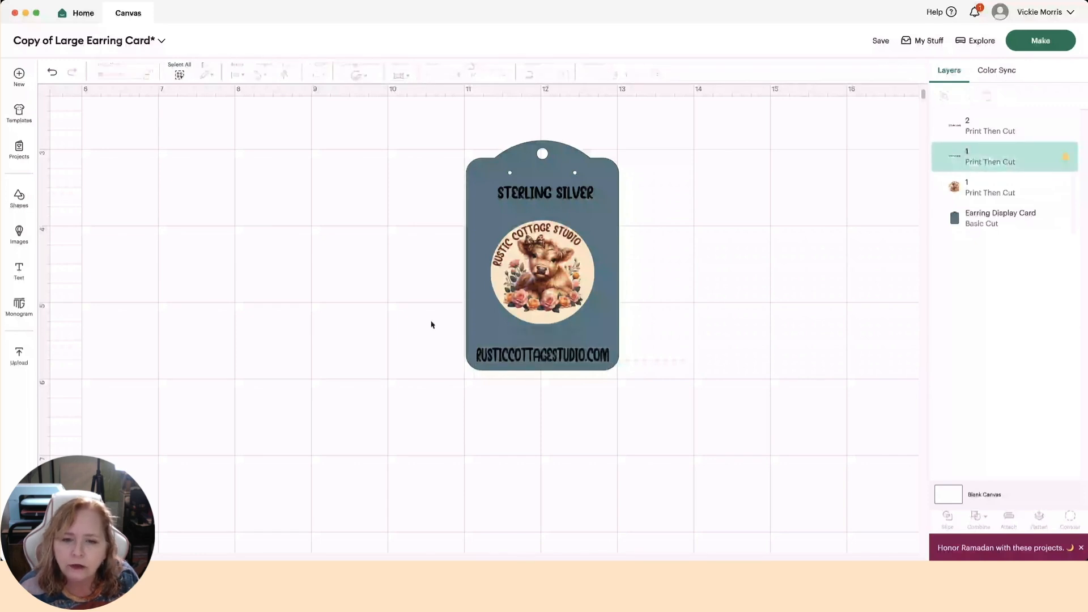
left_click(431, 325)
- Change the earring display card's material color to white
left_click(478, 170)
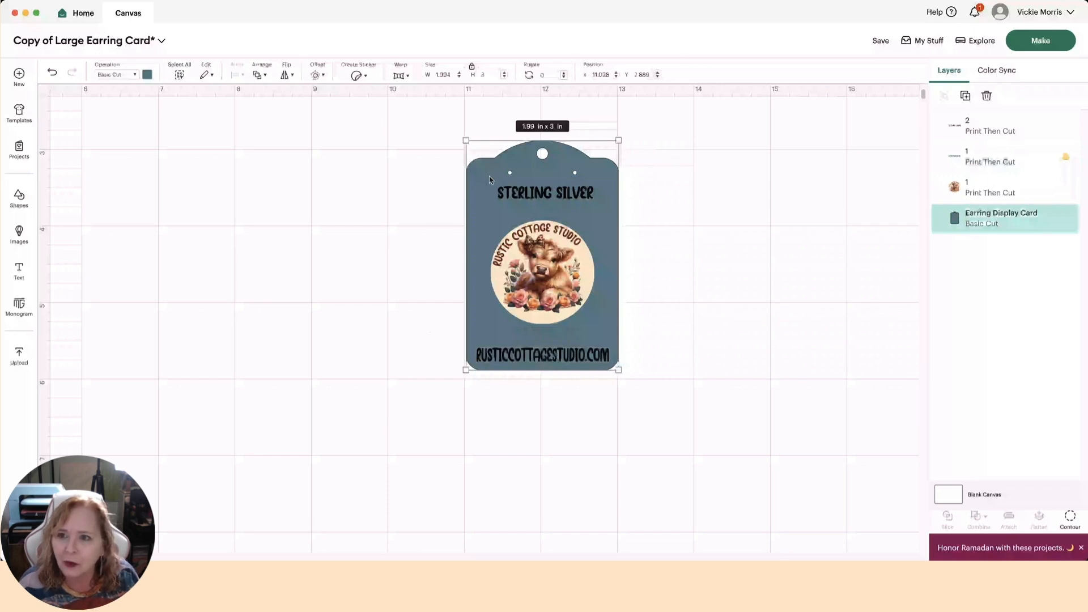
left_click(148, 74)
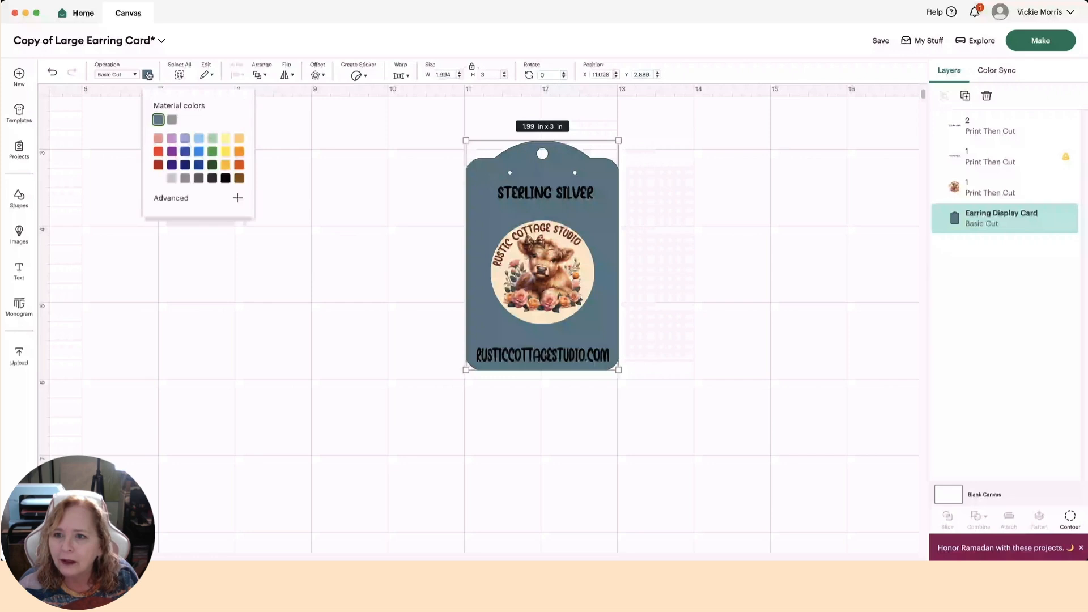
left_click(159, 179)
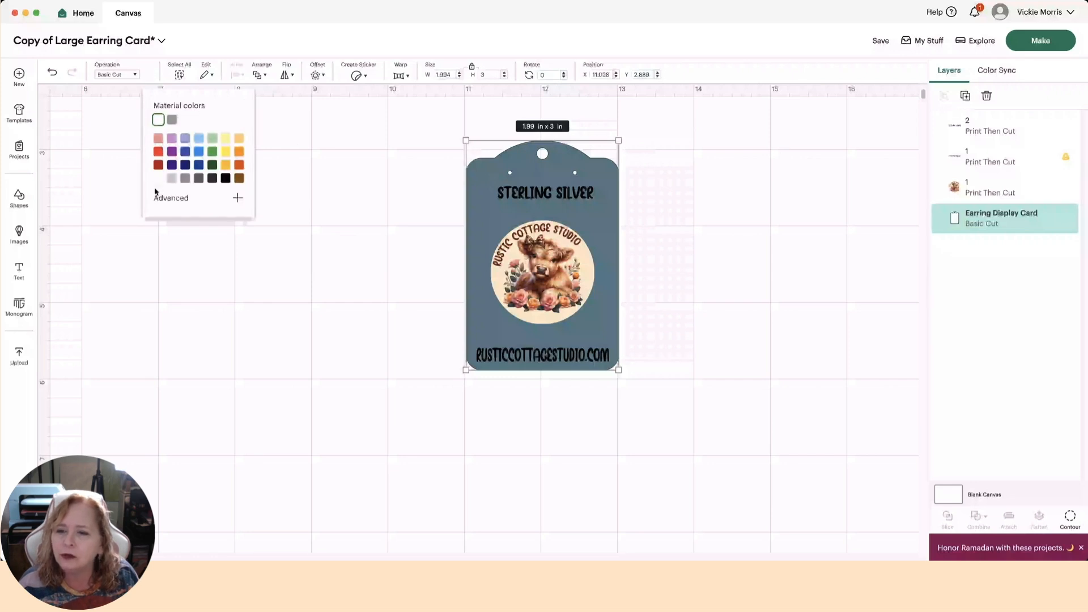
left_click(442, 147)
- Select the card, the logo and both wording images together and flatten them into one printable layer
left_click_drag(427, 132, 803, 408)
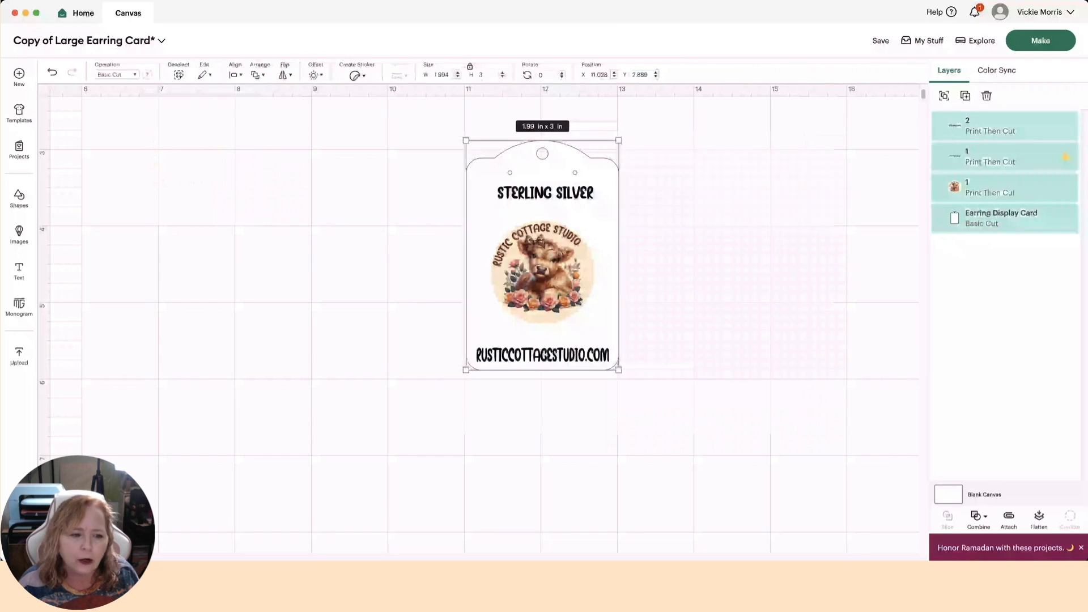
left_click(1041, 518)
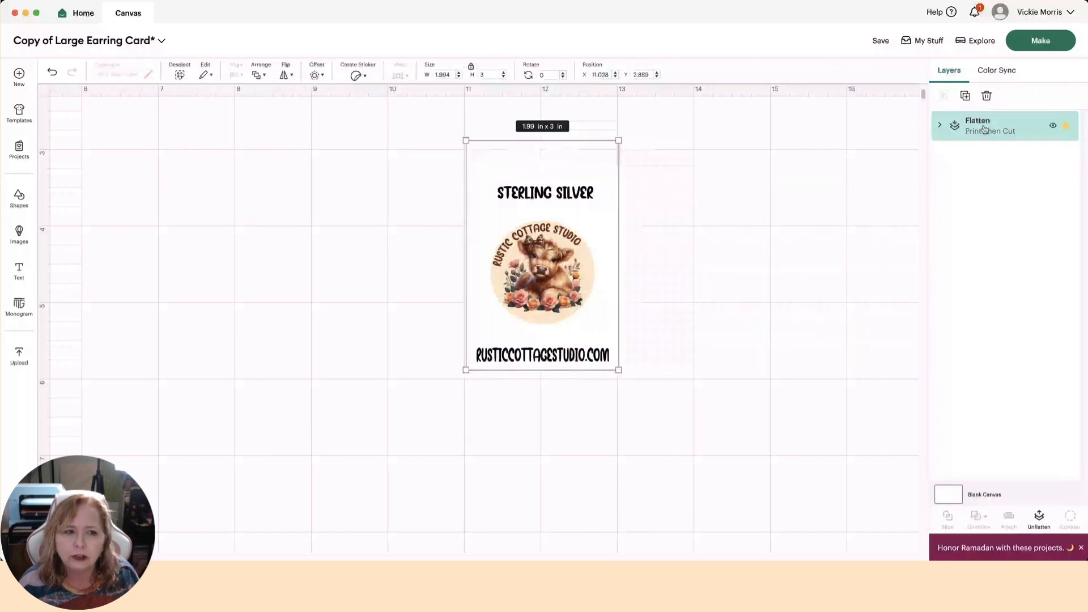
double_click(943, 127)
- Move the flattened card to about X 6.06, Y 2.74, then duplicate it three times and space the four cards in a row
left_click(567, 170)
left_click_drag(567, 169, 187, 158)
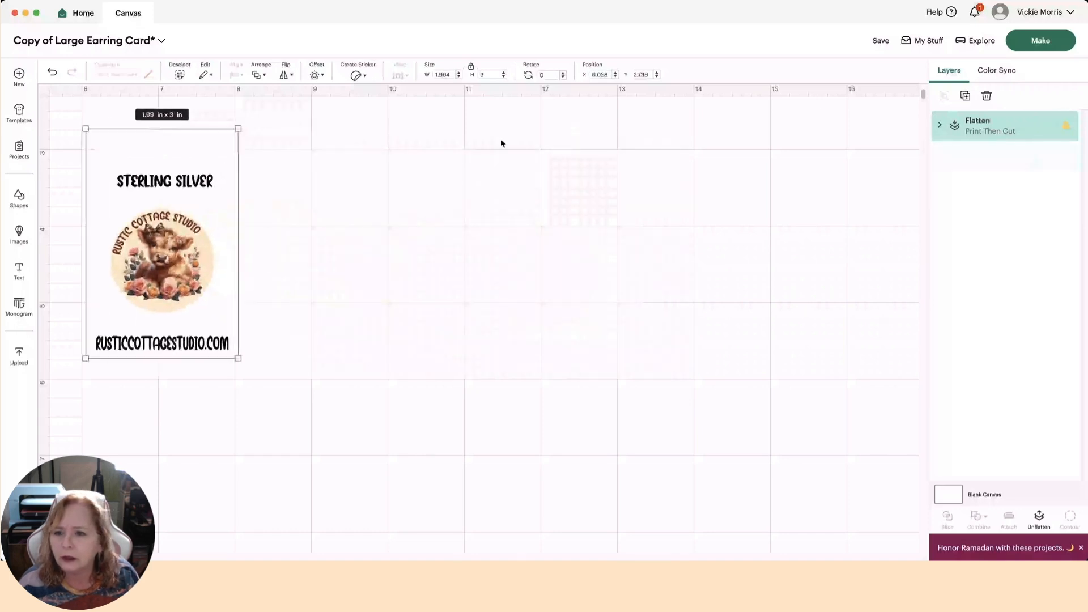
left_click(965, 97)
left_click_drag(229, 200, 381, 170)
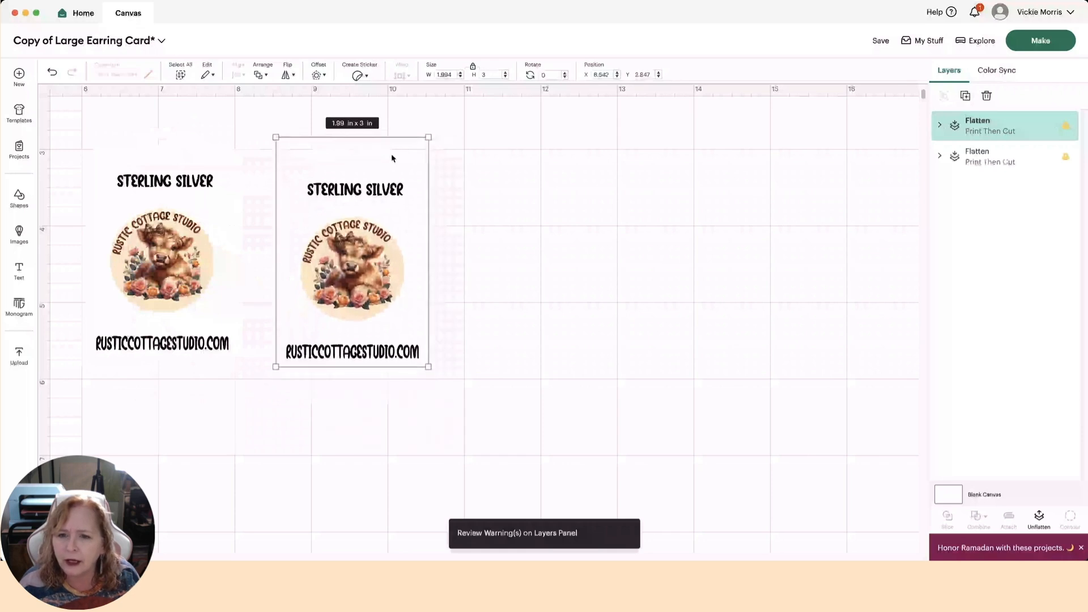
left_click(965, 97)
left_click_drag(376, 208, 523, 177)
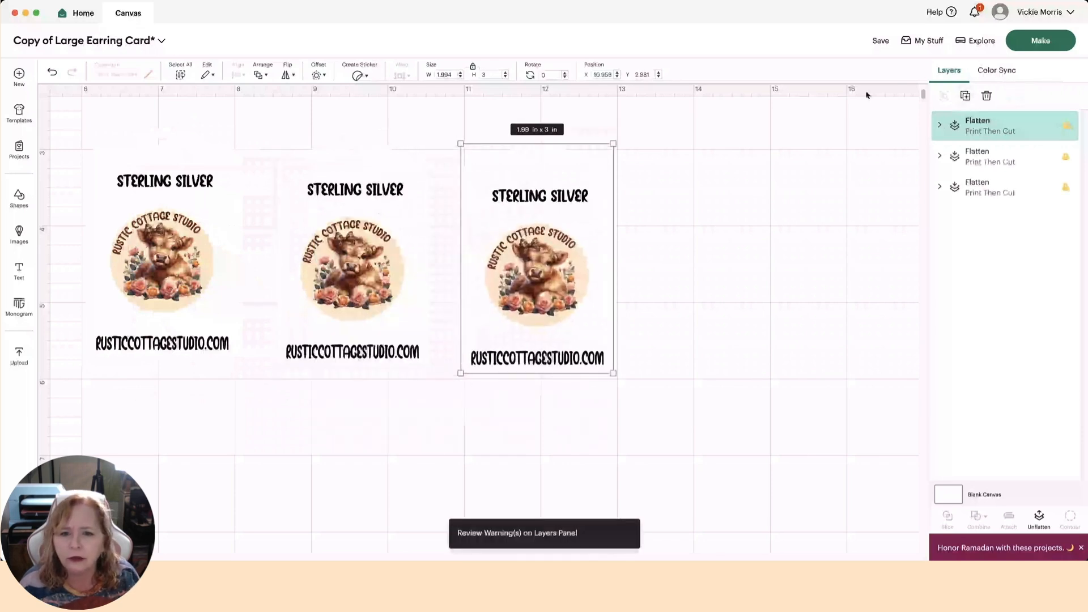
left_click(970, 99)
left_click_drag(562, 239, 713, 212)
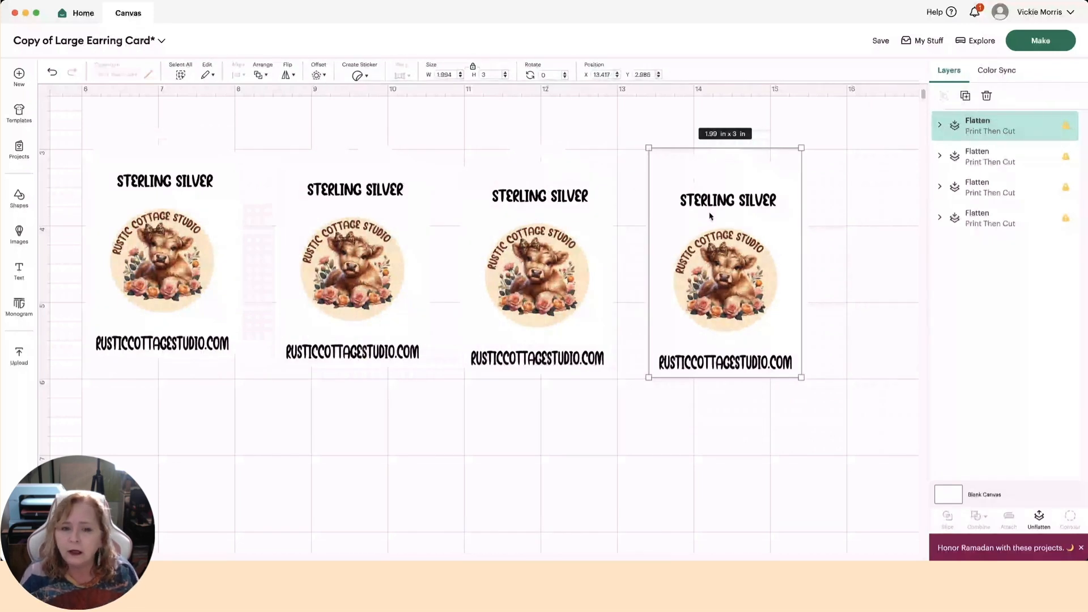
- Start making the project and save it under the title Earring Cards
left_click(1040, 41)
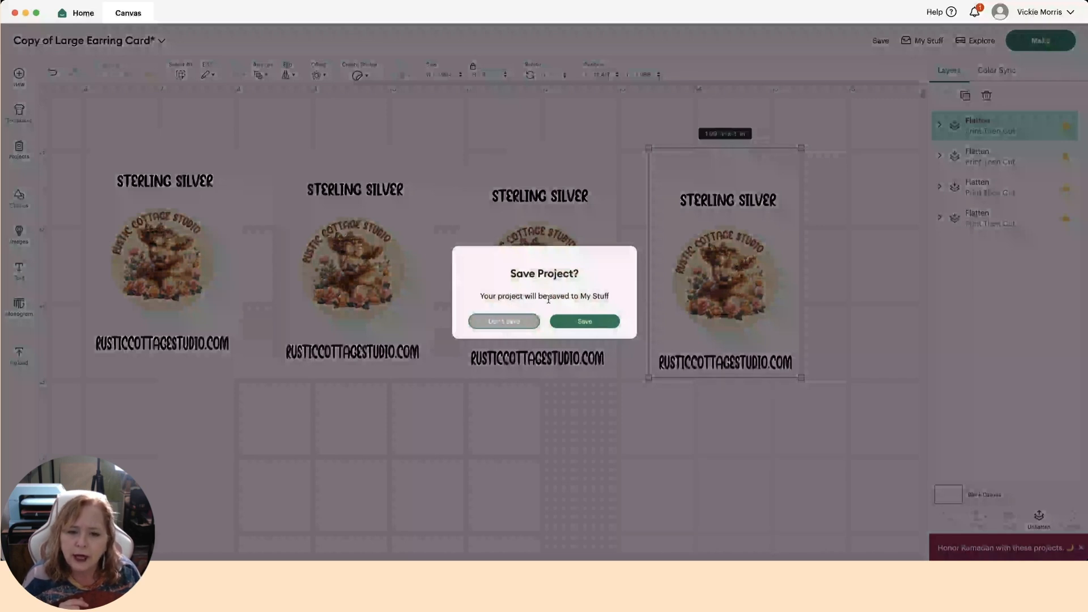
left_click(593, 321)
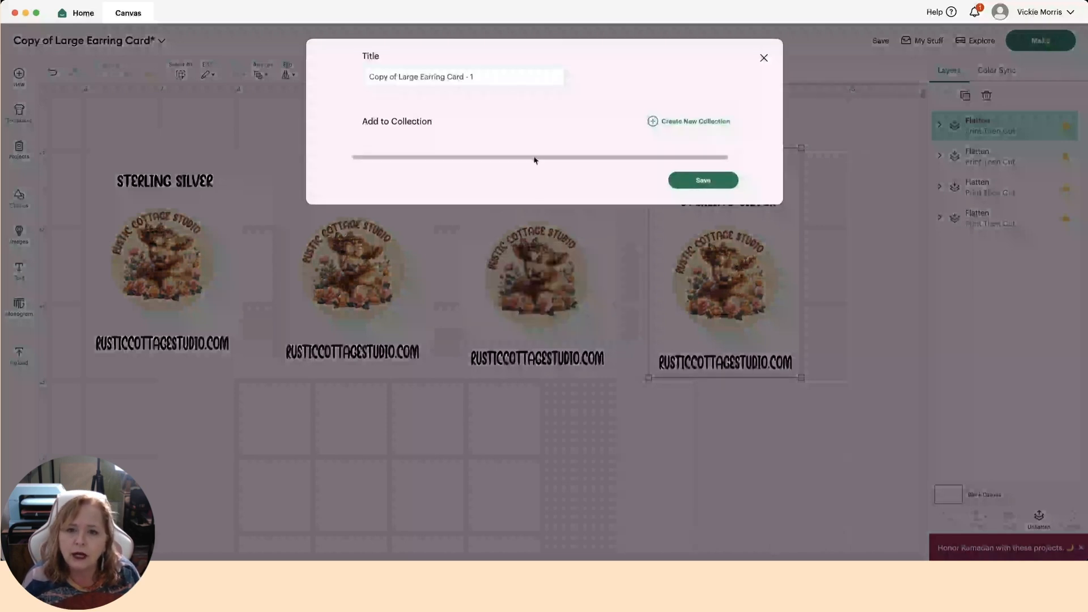
left_click_drag(481, 75, 353, 78)
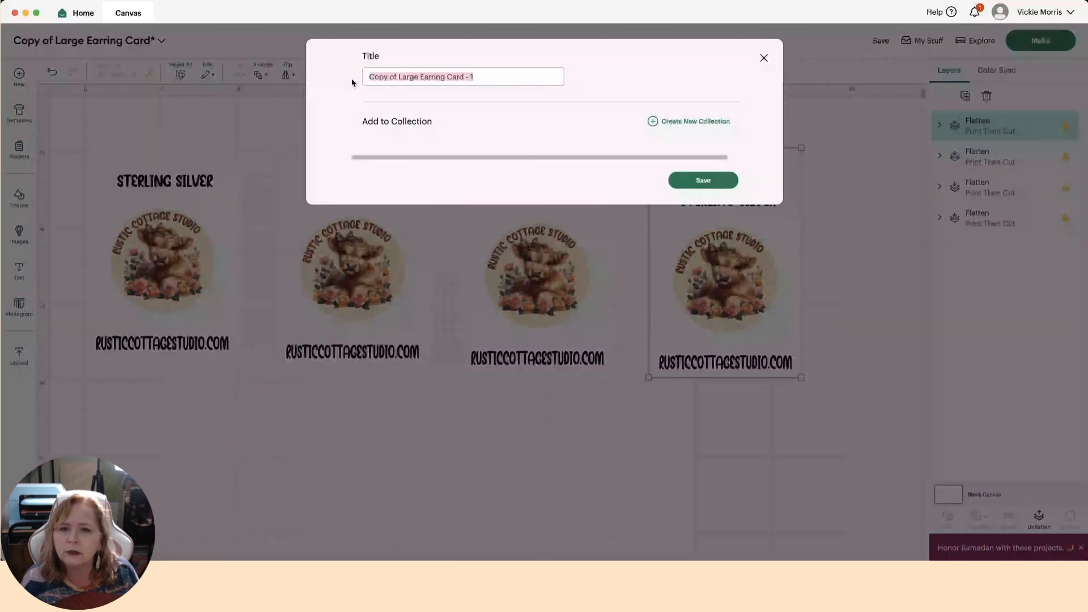
type("Earring Cards")
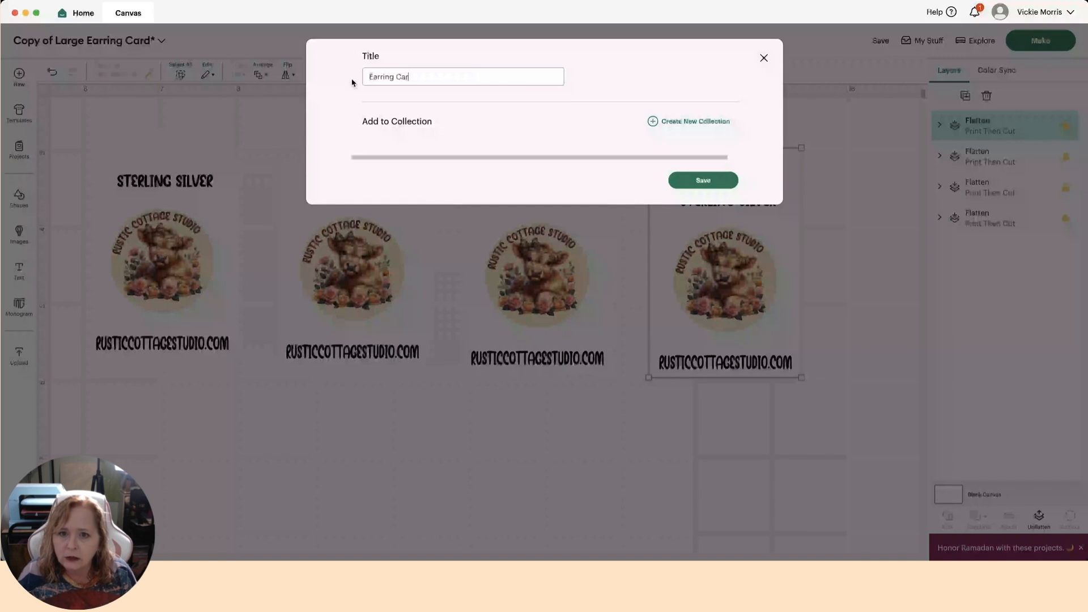
left_click(703, 180)
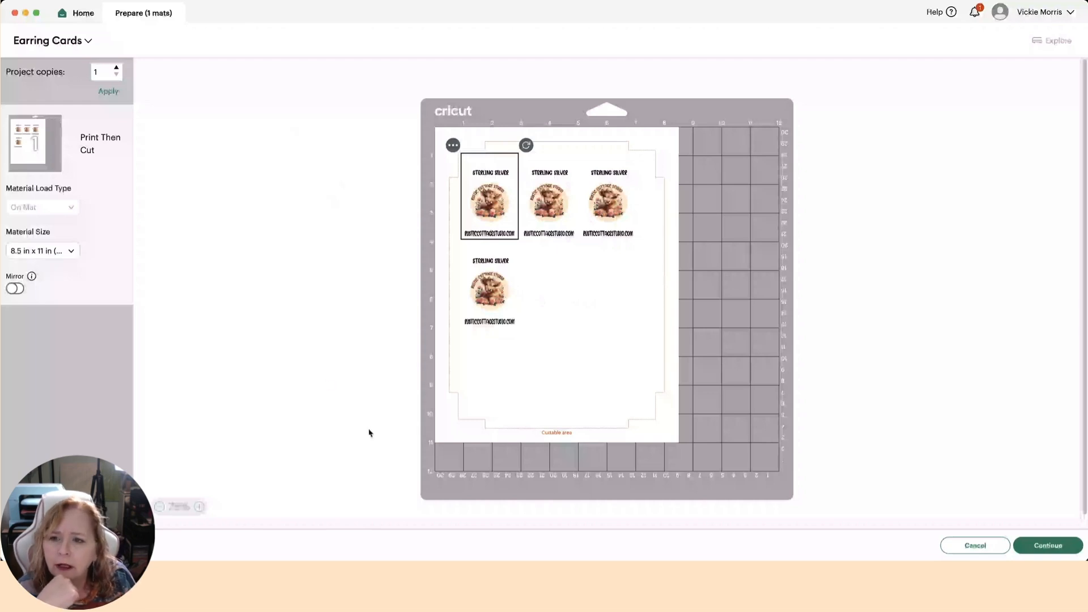
- Accept the Print Then Cut mat layout on letter-size material and connect the Cricut Air 2 Bluetooth machine
left_click(1061, 545)
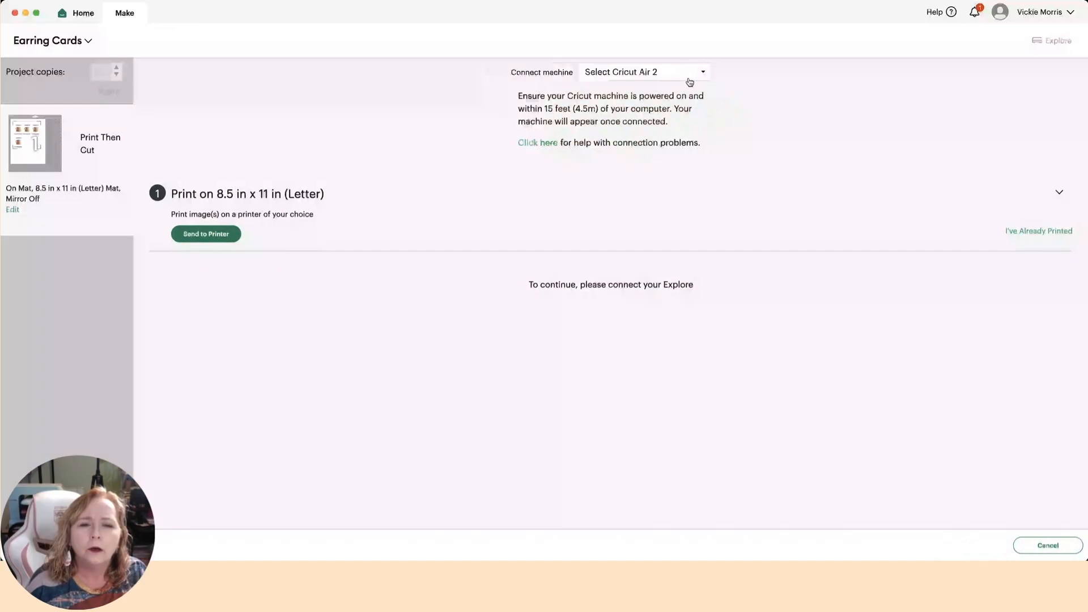
left_click(600, 76)
left_click(613, 100)
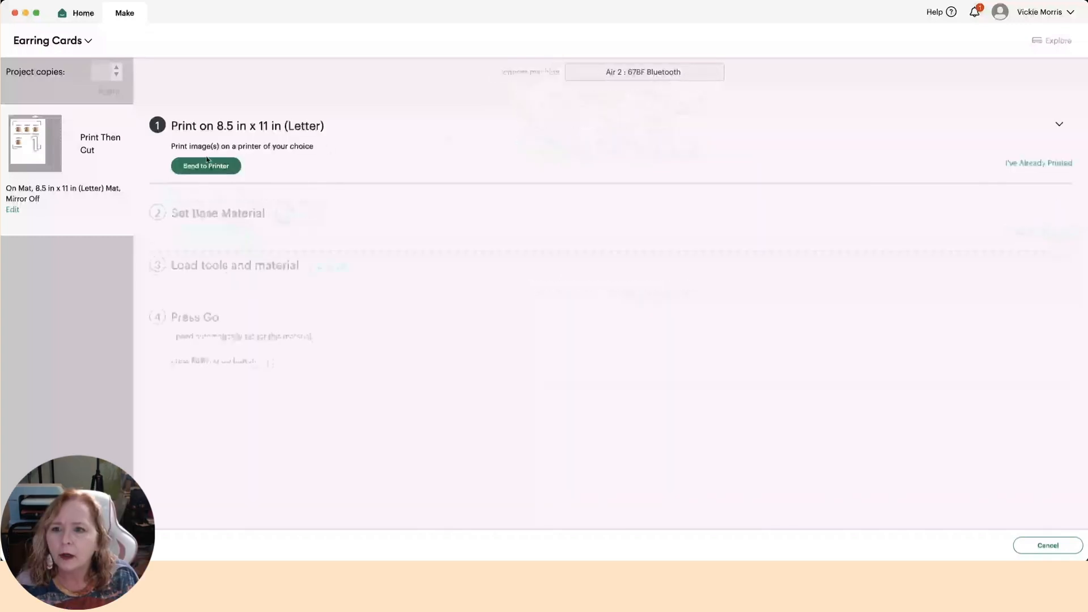
- Send the cards to the HP ENVY Photo 7100 series printer with Add Bleed off and Use System Dialog on
left_click(205, 166)
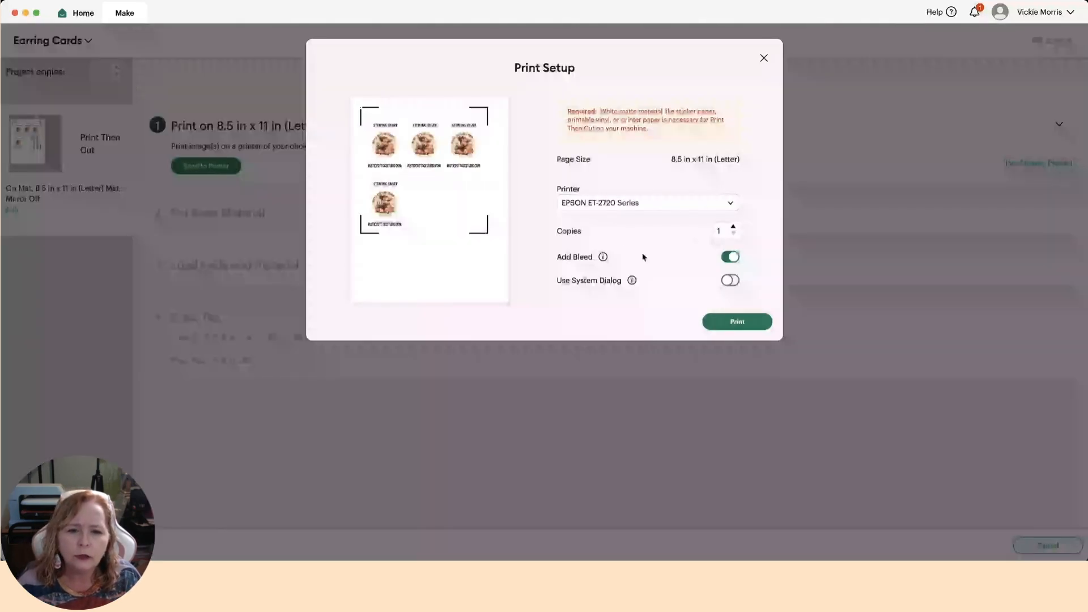
left_click(731, 260)
left_click(729, 204)
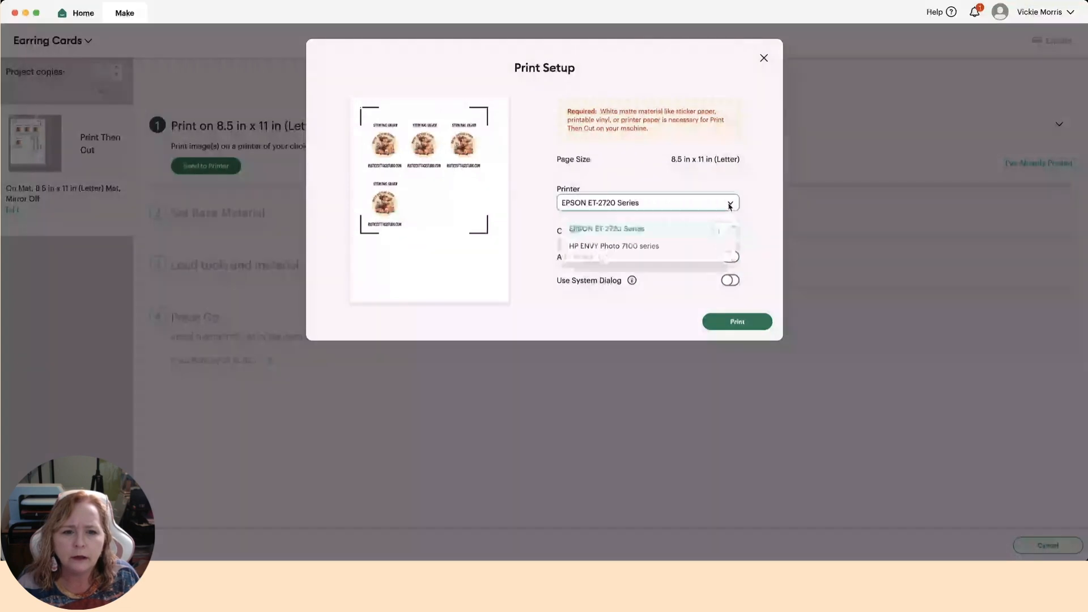
left_click(613, 247)
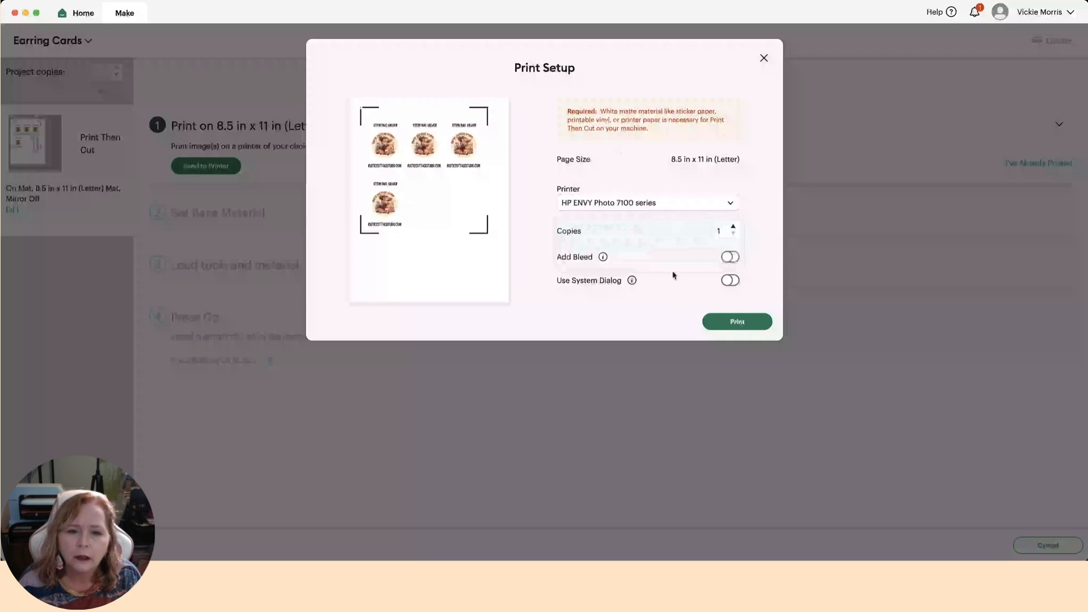
left_click(731, 281)
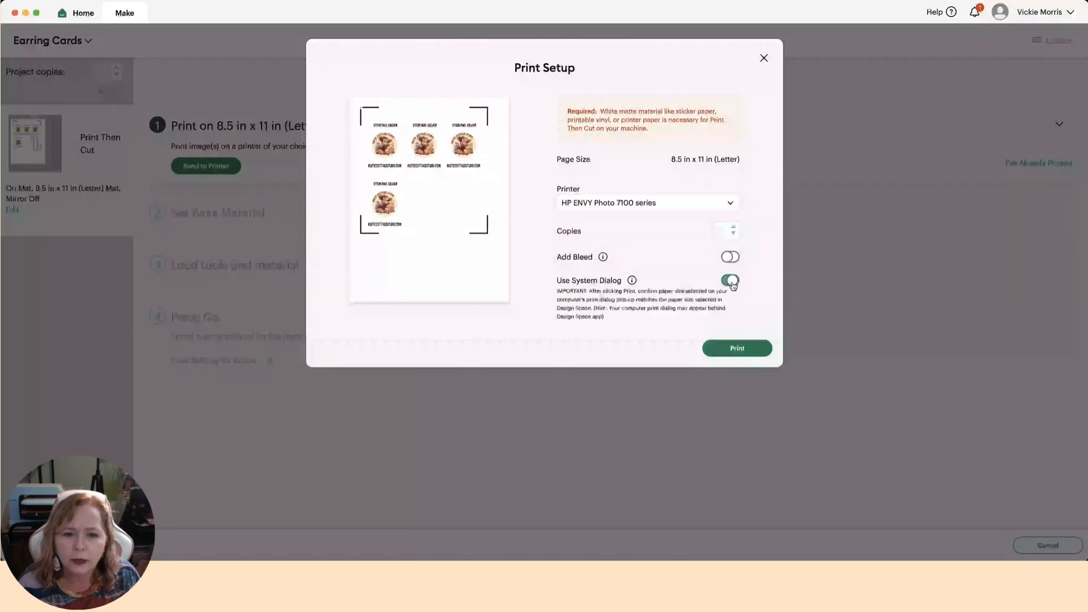
left_click(739, 350)
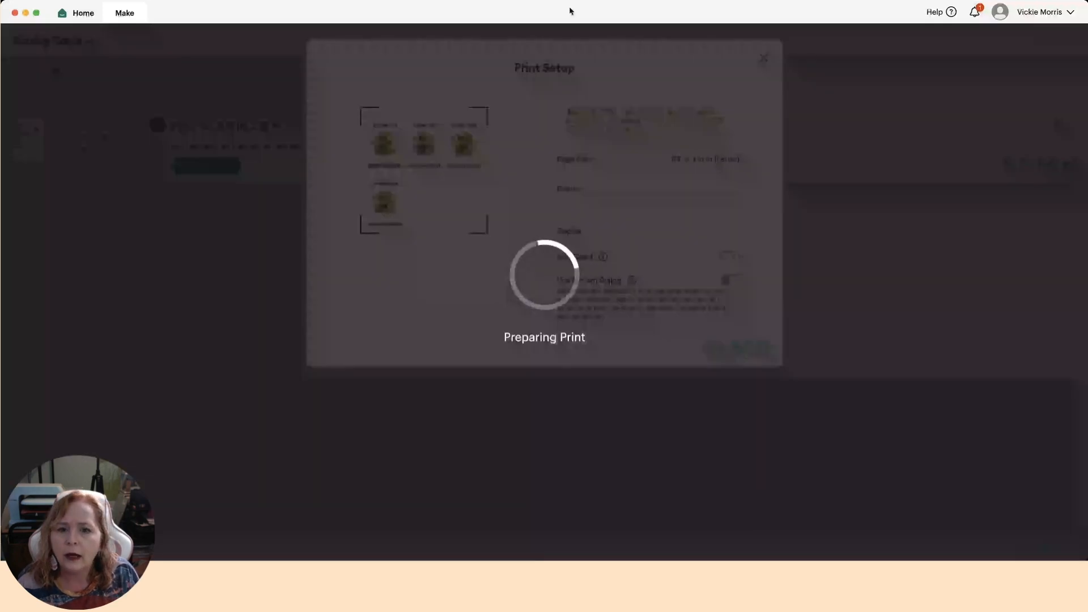